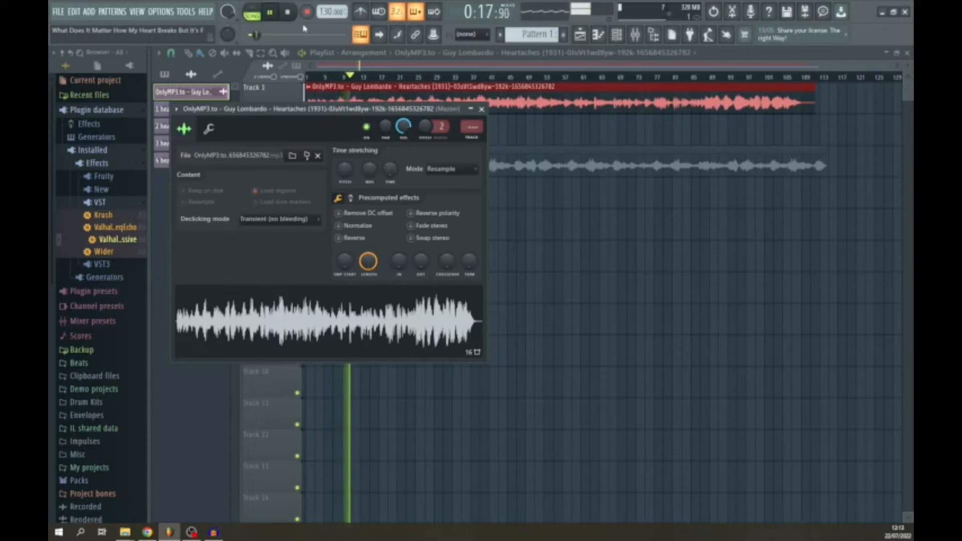
Listen to the Heartaches clip on Track 1 from around bar 63 and from around bar 31.
click(270, 14)
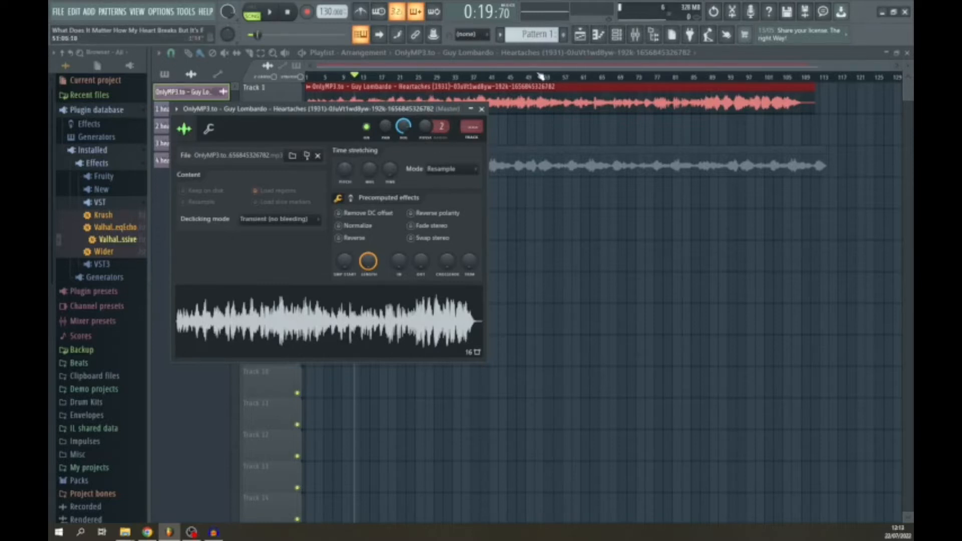
click(597, 78)
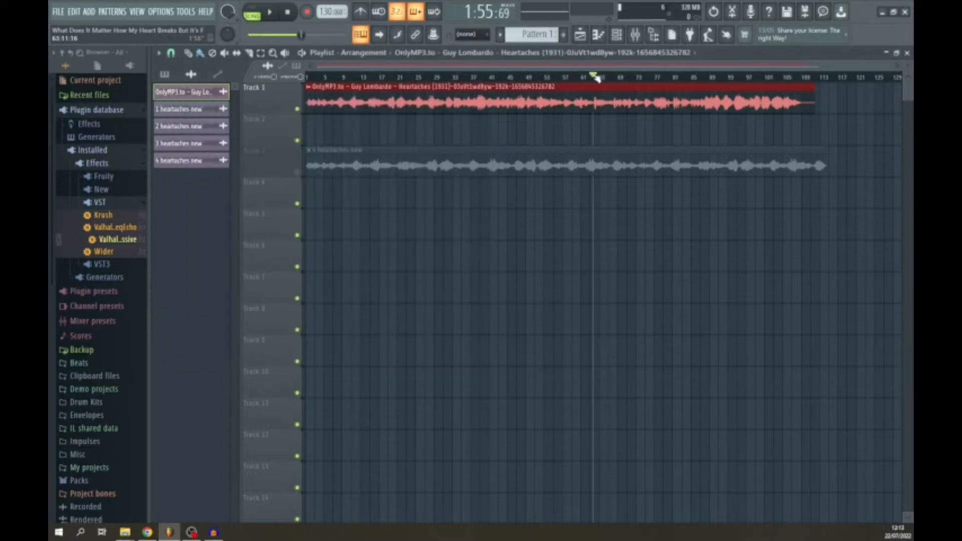
key(space)
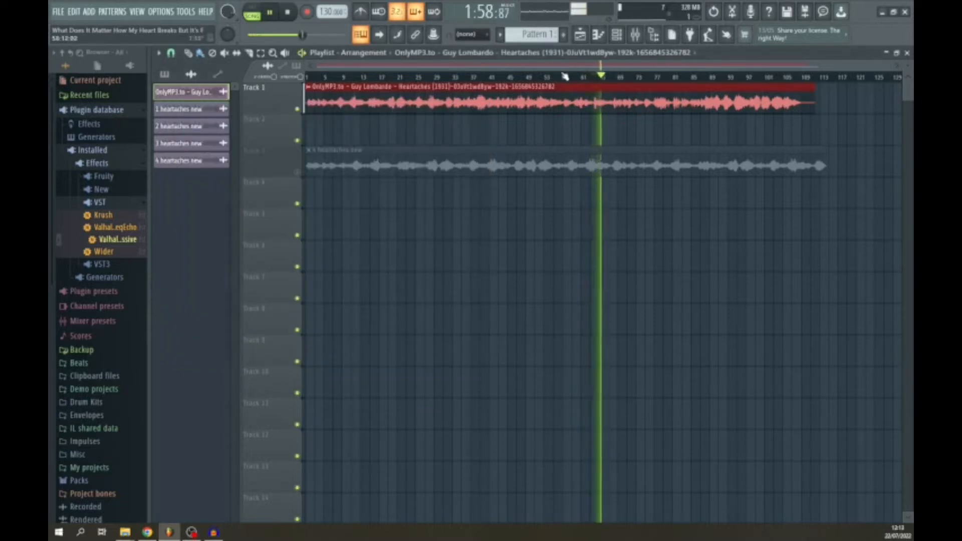
click(272, 14)
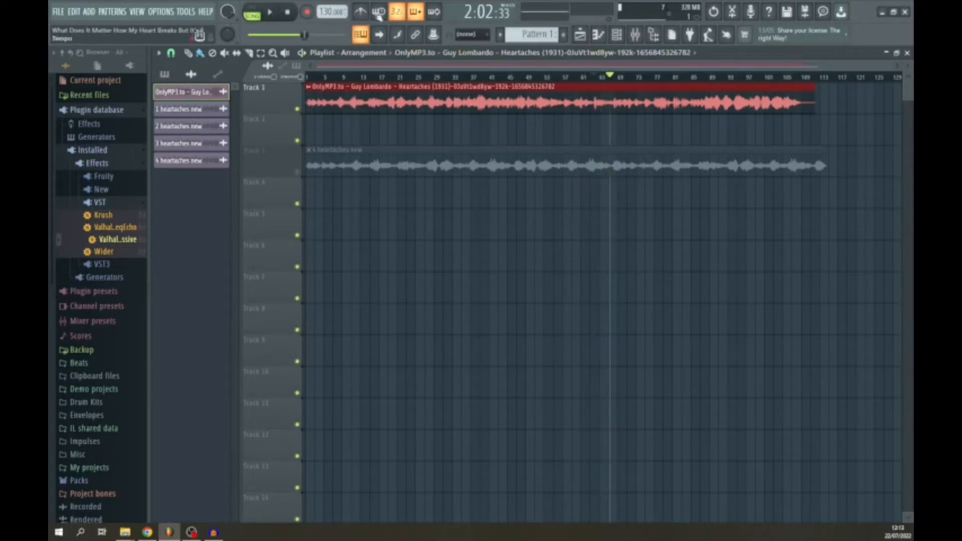
click(450, 77)
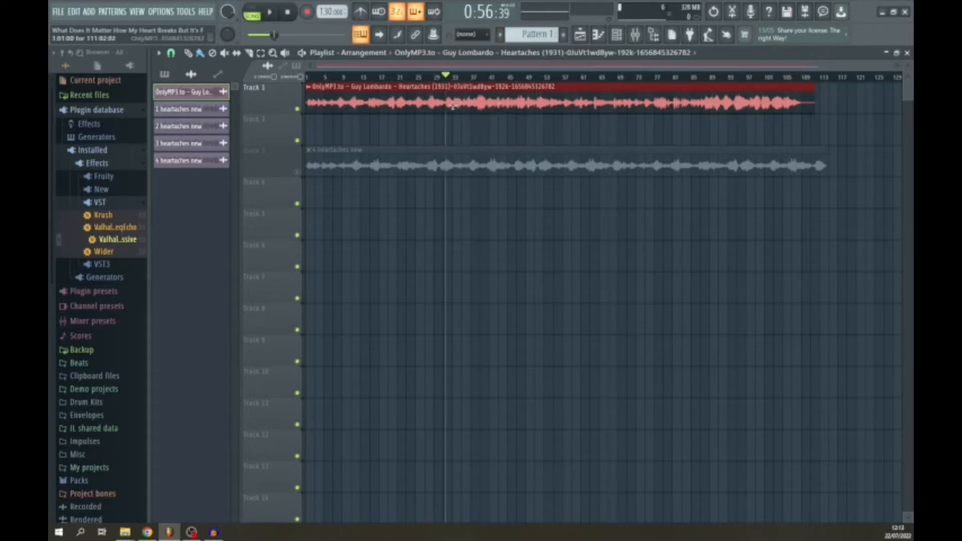
key(space)
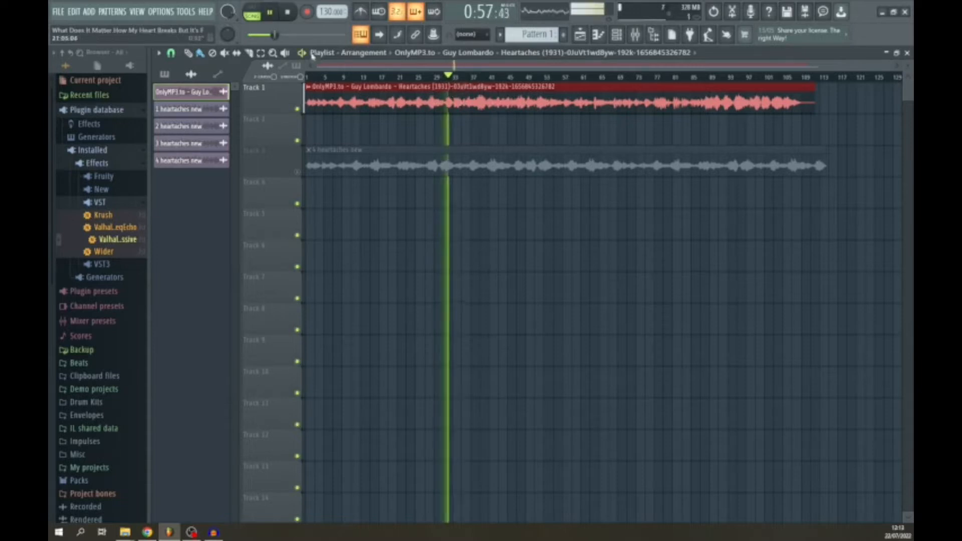
Audition successive spots in the Heartaches clip between about bars 37 and 59 to find a cut point.
click(471, 76)
click(494, 76)
click(511, 77)
click(520, 76)
click(540, 76)
click(543, 77)
click(552, 76)
click(565, 76)
click(575, 76)
click(564, 76)
key(space)
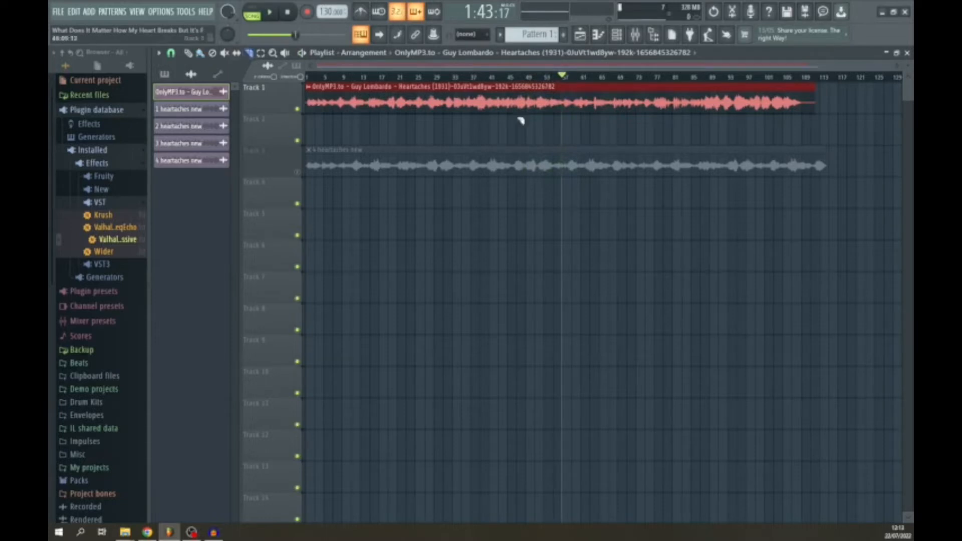
Slice the Heartaches clip on Track 1 at about bar 57 and delete the part after the cut.
scroll(576, 115, up, 2)
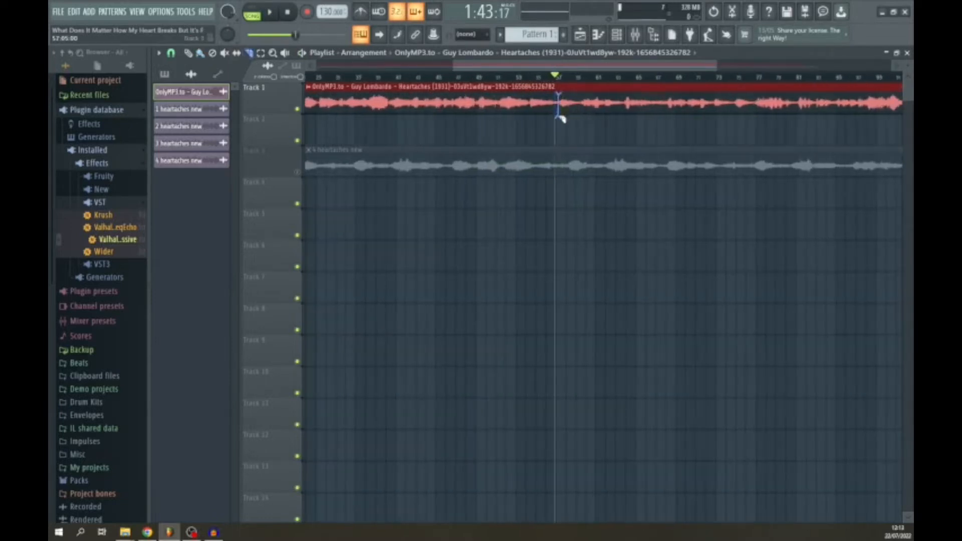
drag(561, 119, 562, 119)
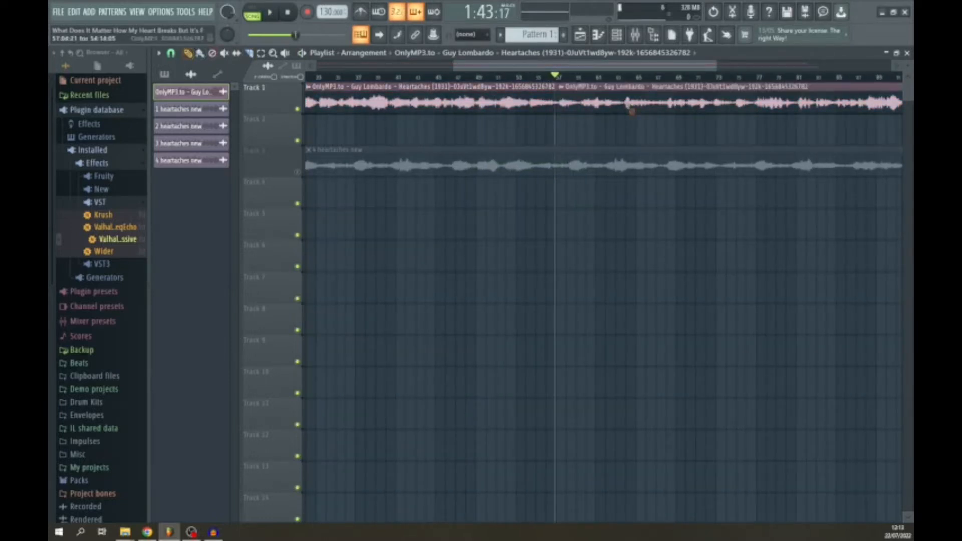
right_click(633, 111)
key(space)
key(space)
Play the end of the Heartaches clip and shorten it to finish at about bar 54.
scroll(519, 75, down, 2)
drag(518, 79, 550, 77)
key(space)
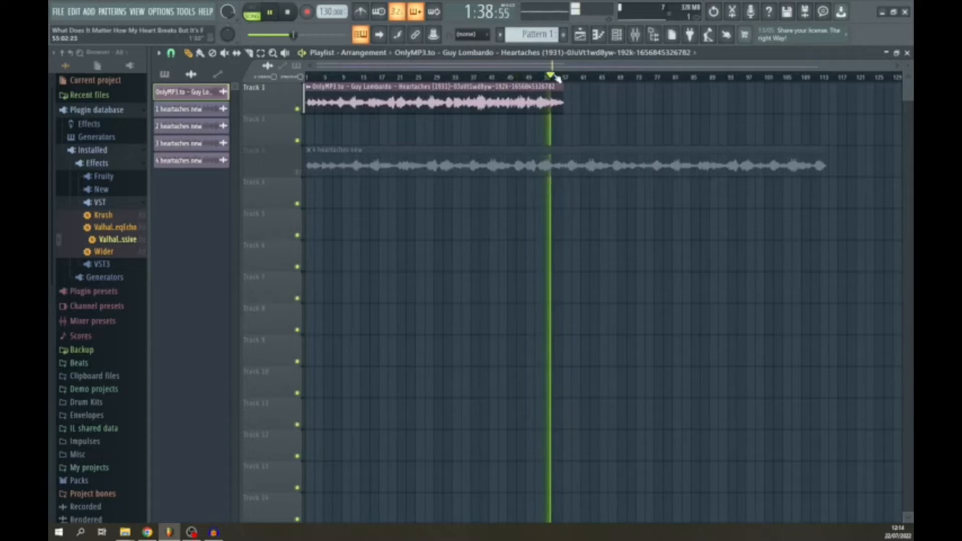
key(space)
drag(561, 97, 546, 95)
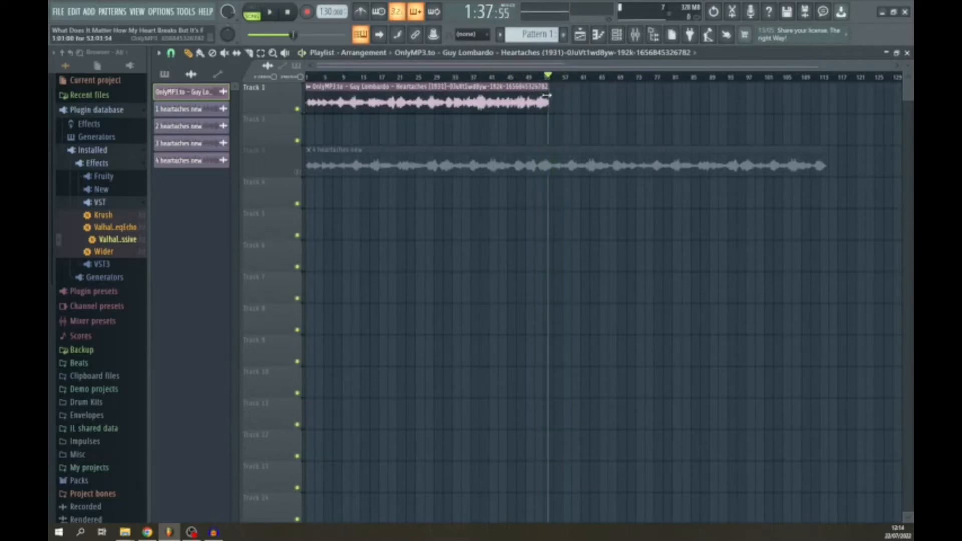
Listen to the passage around bars 48 to 50 and shorten the Heartaches clip to end at about bar 40.
key(space)
click(534, 75)
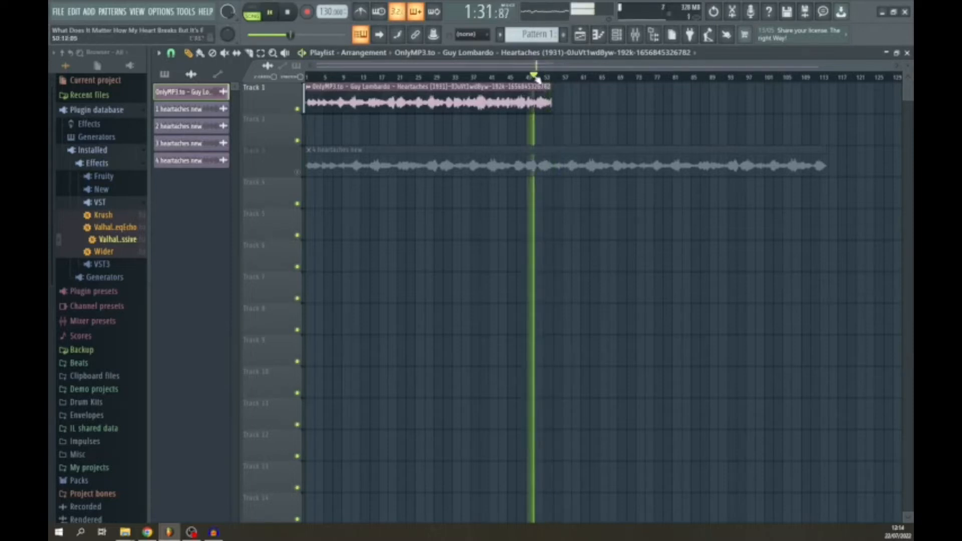
click(525, 76)
key(space)
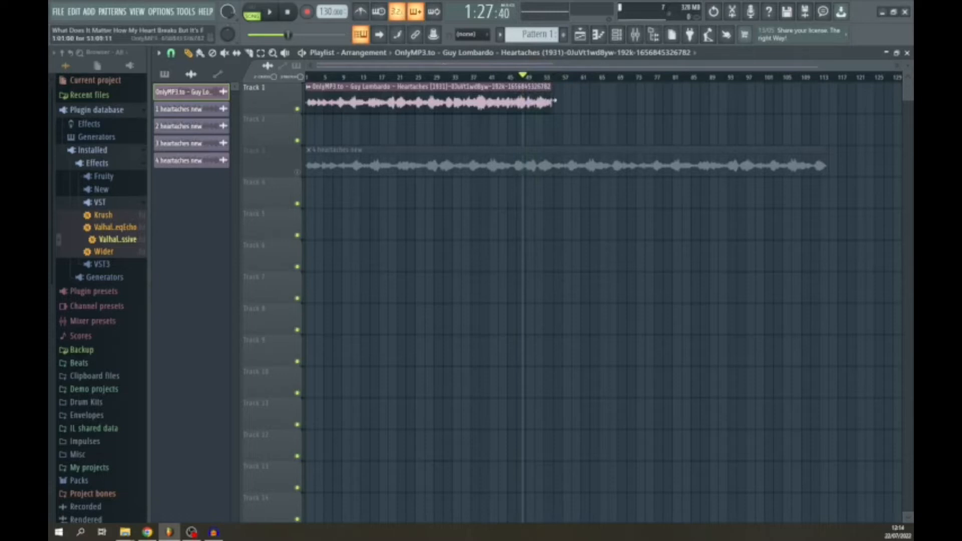
drag(556, 101, 508, 100)
Replay the shortened clip's ending and trim its end back to just before bar 38.
key(space)
click(462, 77)
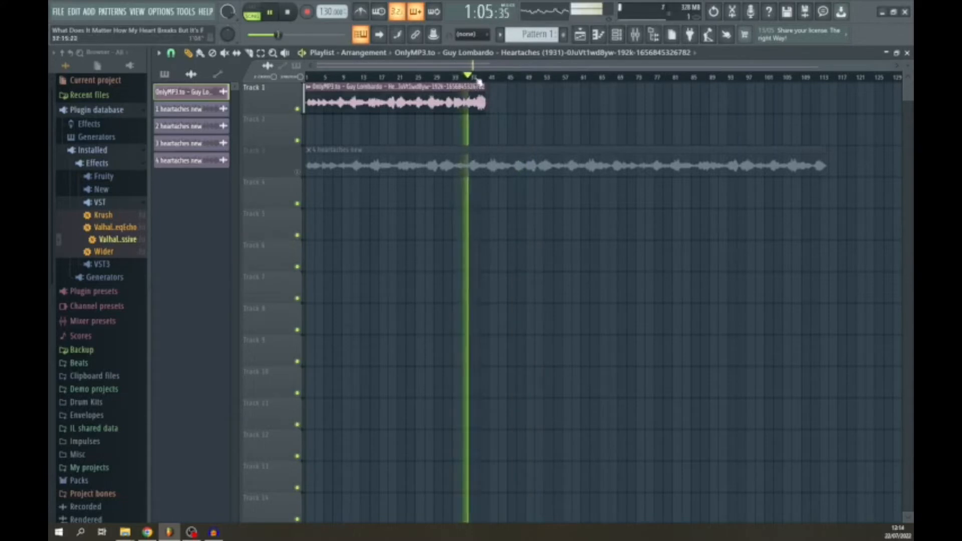
scroll(476, 100, up, 8)
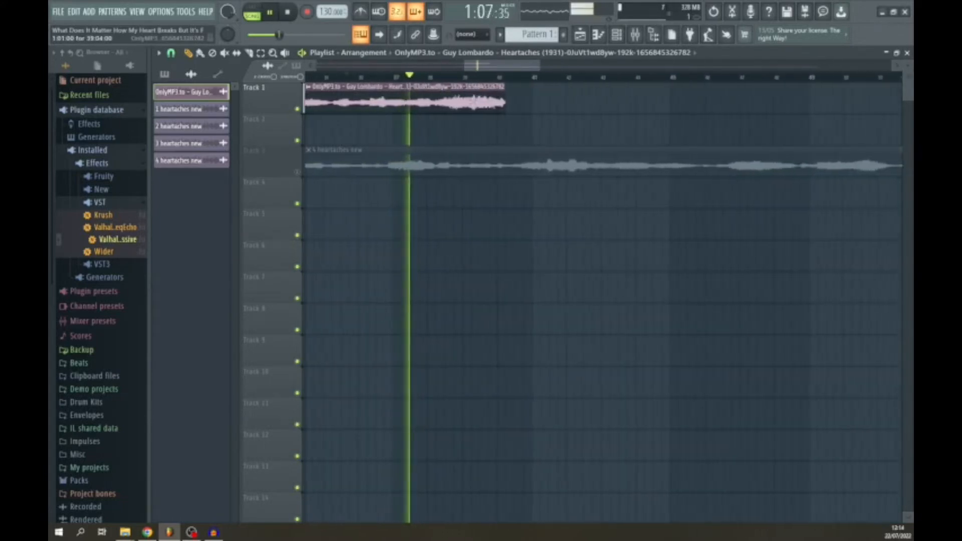
key(space)
key(space)
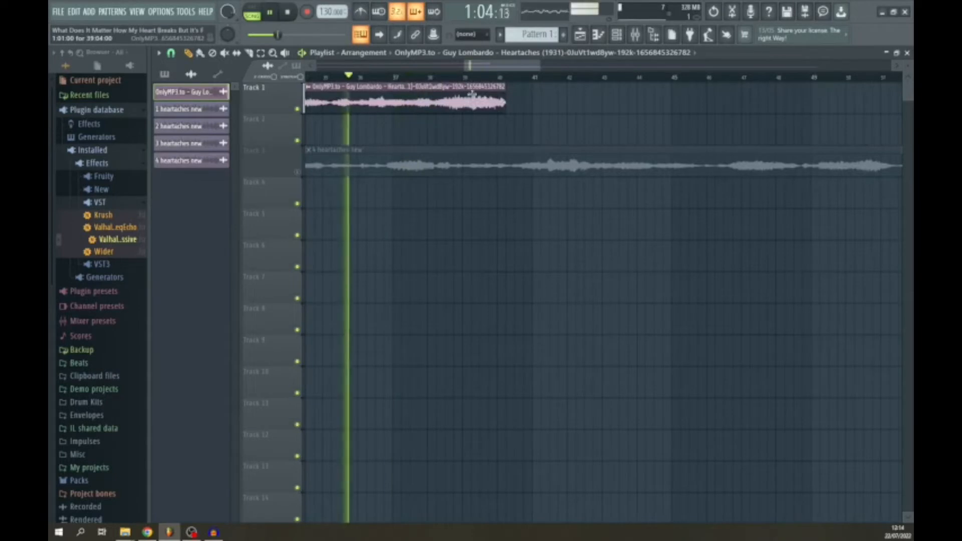
scroll(443, 80, down, 3)
click(397, 77)
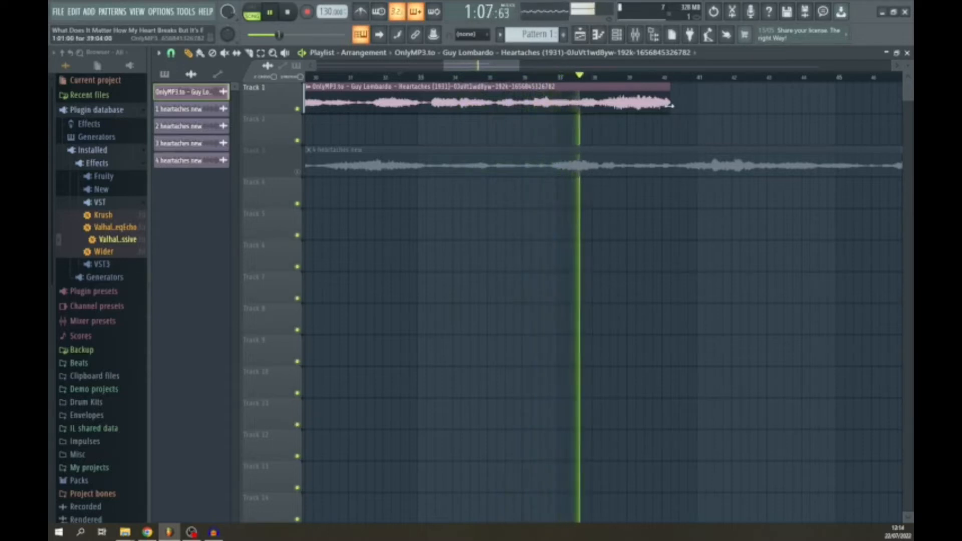
key(space)
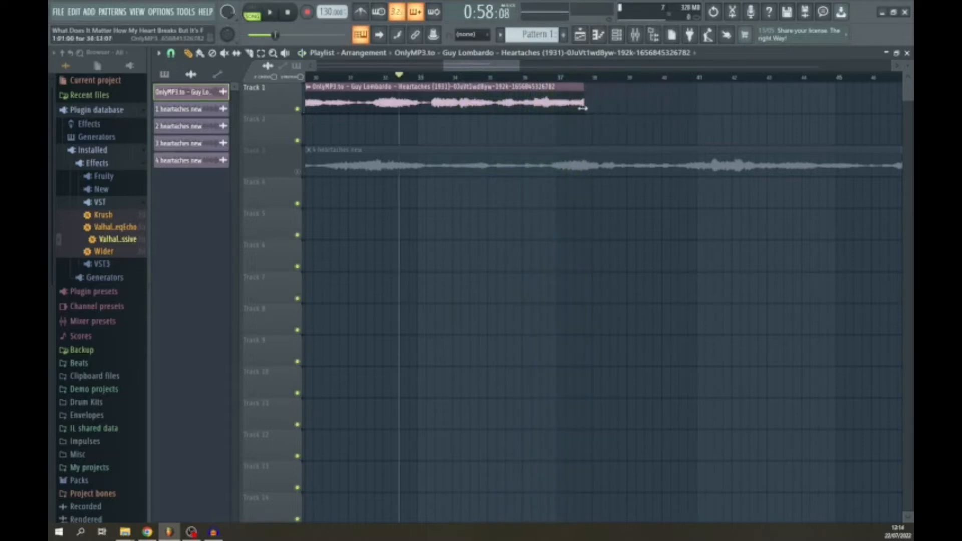
Add a second Heartaches clip after the first one on Track 1 and play the transition between them.
scroll(443, 94, down, 10)
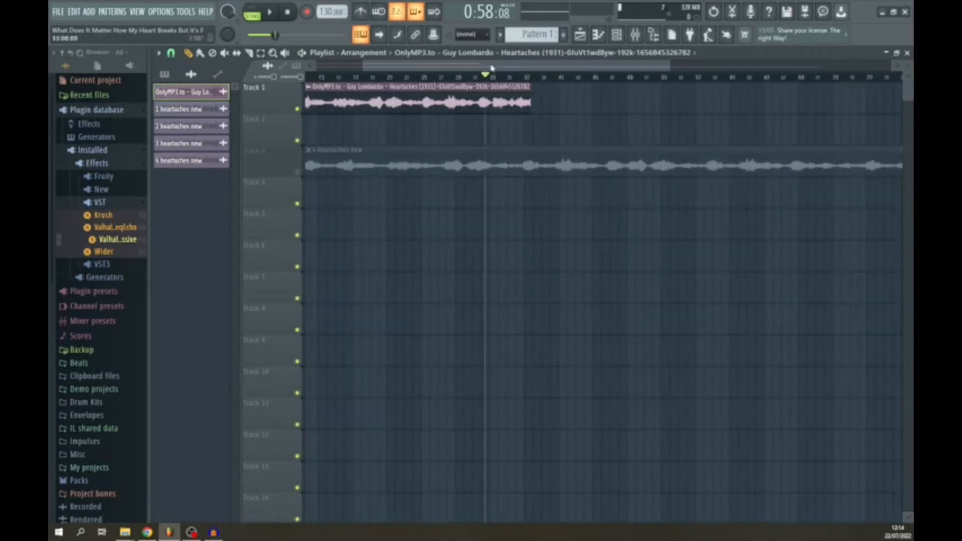
mouse_move(503, 98)
mouse_down()
mouse_move(482, 99)
mouse_move(638, 99)
mouse_move(438, 97)
mouse_move(500, 98)
mouse_up()
scroll(482, 99, up, 5)
scroll(462, 78, up, 2)
click(470, 79)
key(space)
click(470, 79)
key(space)
Play the end of the first clip and move the second clip earlier to start at about bar 38.
click(412, 78)
key(space)
drag(482, 92, 441, 95)
key(space)
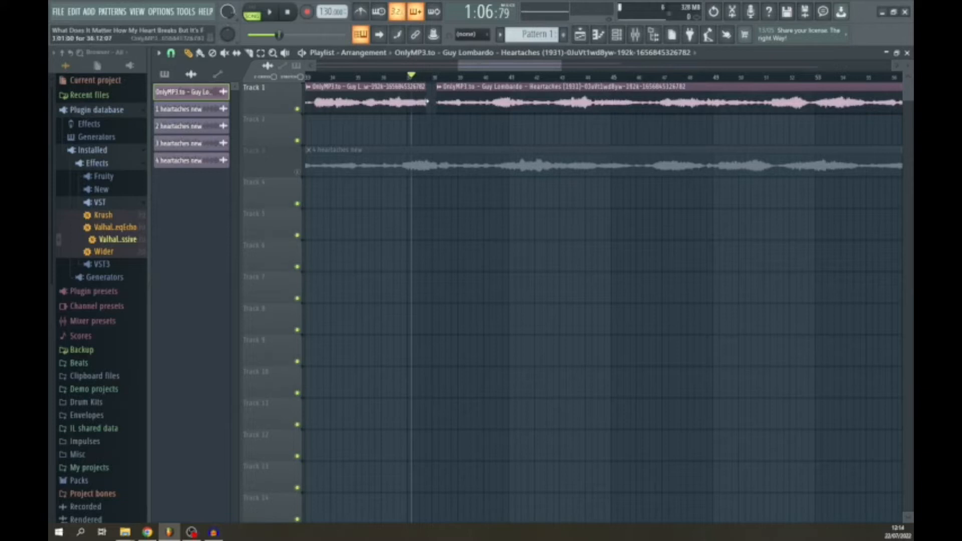
Join the clips at about bar 33 by shortening the first and moving the second against it, and play the join.
drag(472, 67, 439, 67)
click(501, 78)
drag(617, 105, 507, 102)
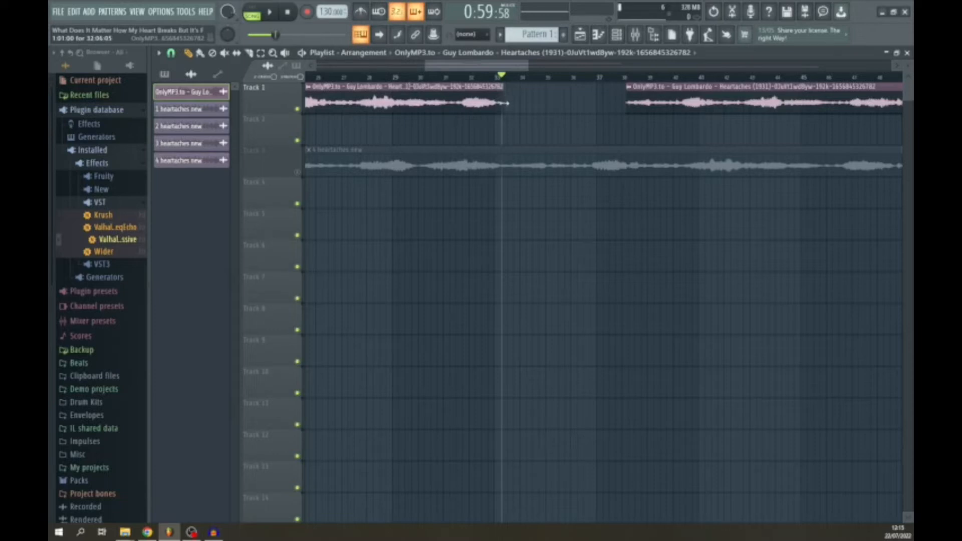
drag(686, 93, 558, 94)
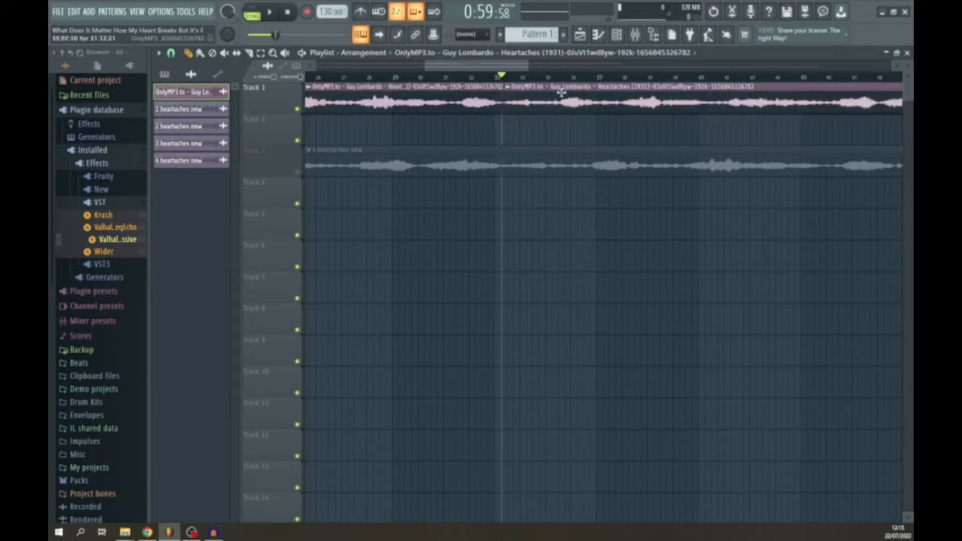
click(487, 78)
key(space)
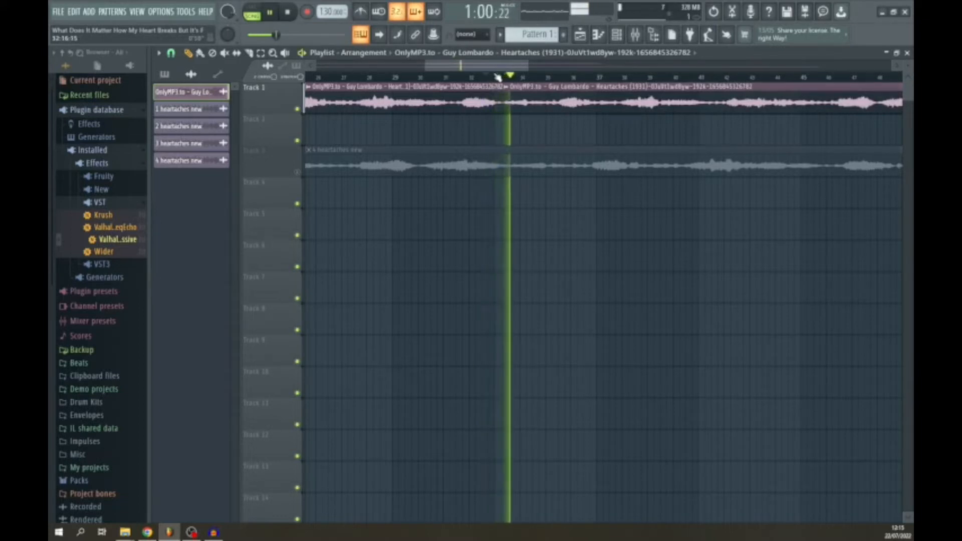
key(space)
click(440, 77)
key(space)
key(space)
Try joining the two clips earlier, at about bar 31, and play the transition.
drag(524, 106, 494, 107)
key(space)
click(423, 78)
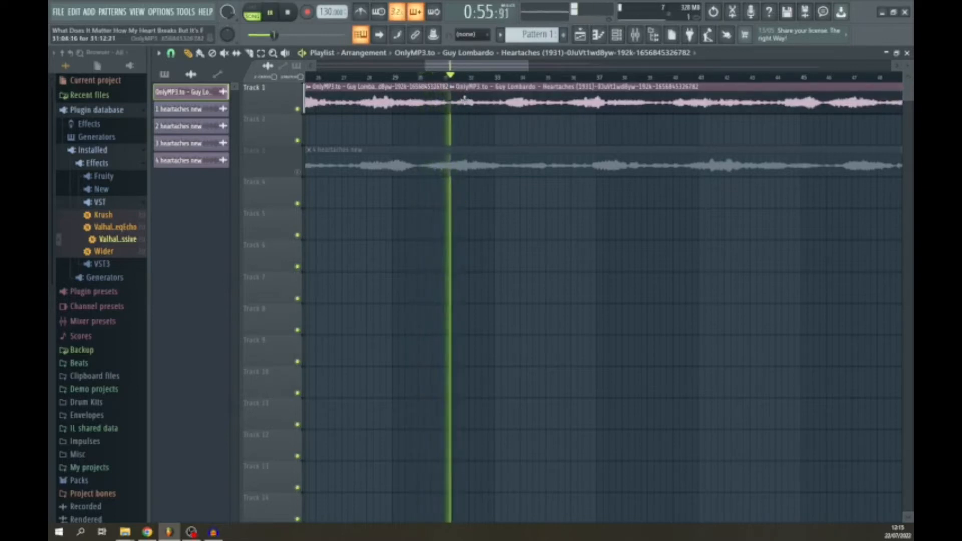
key(space)
Move the second clip later, extend the first clip to about bar 33 to meet it, and play the join.
drag(464, 100, 505, 104)
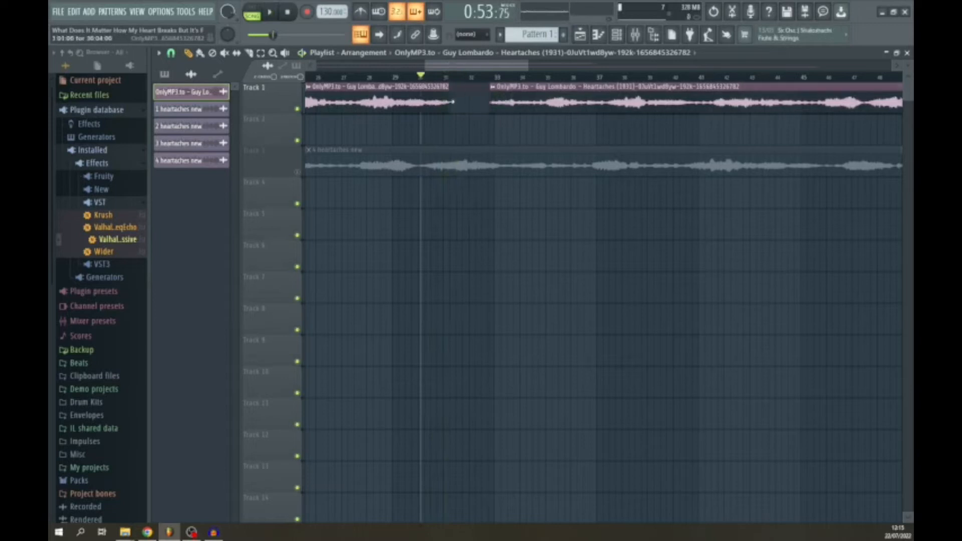
drag(501, 109, 524, 106)
key(space)
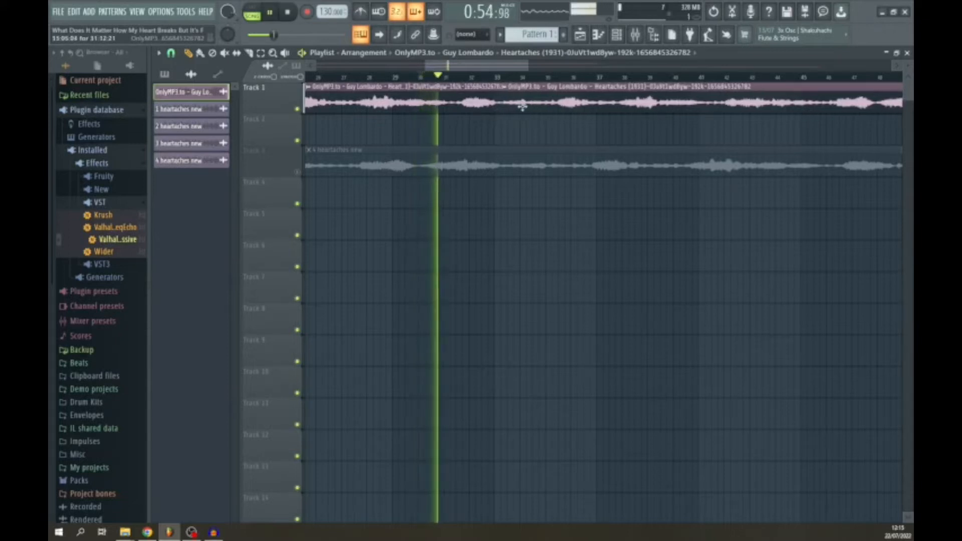
scroll(504, 106, up, 3)
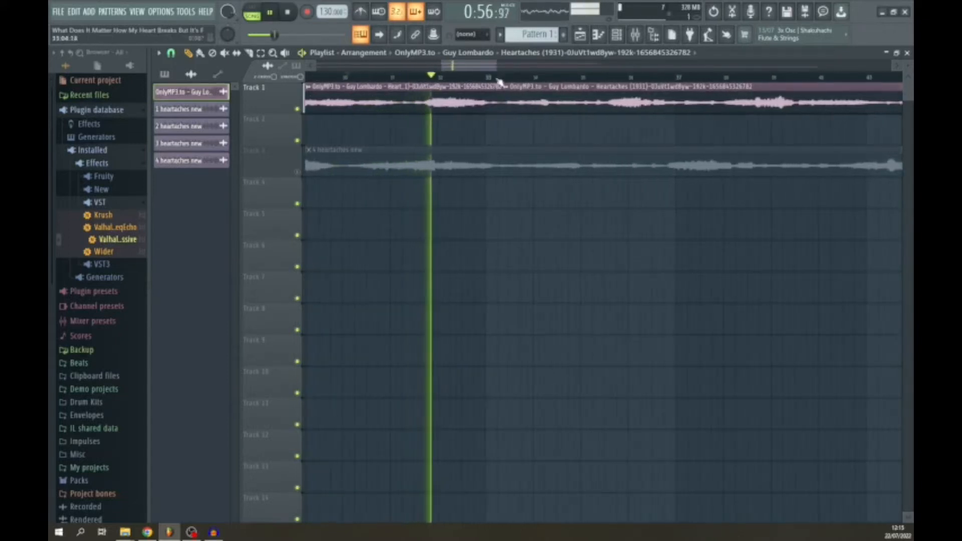
drag(490, 68, 496, 67)
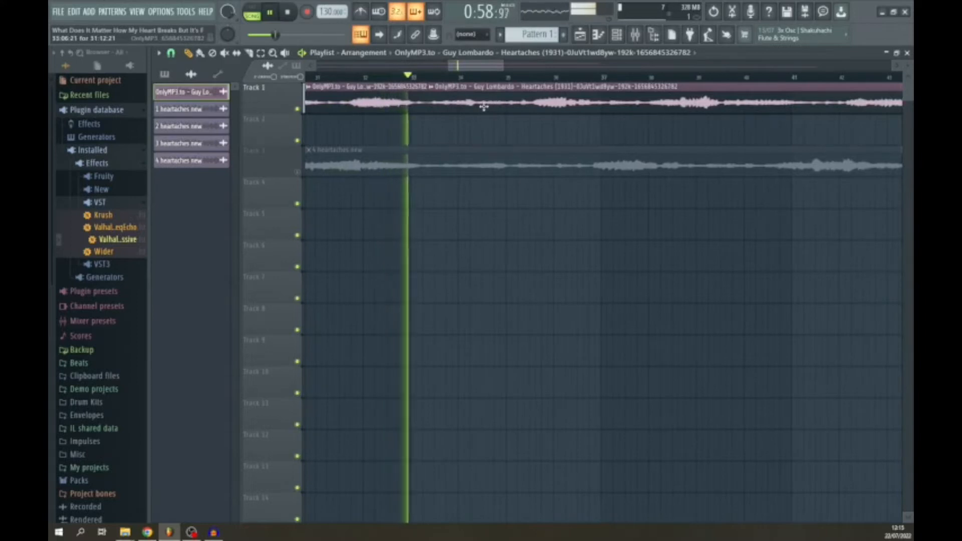
key(space)
Undo the last clip edit, move the second clip later and extend the first clip to about bar 35.
key(ctrl+z)
drag(427, 101, 471, 101)
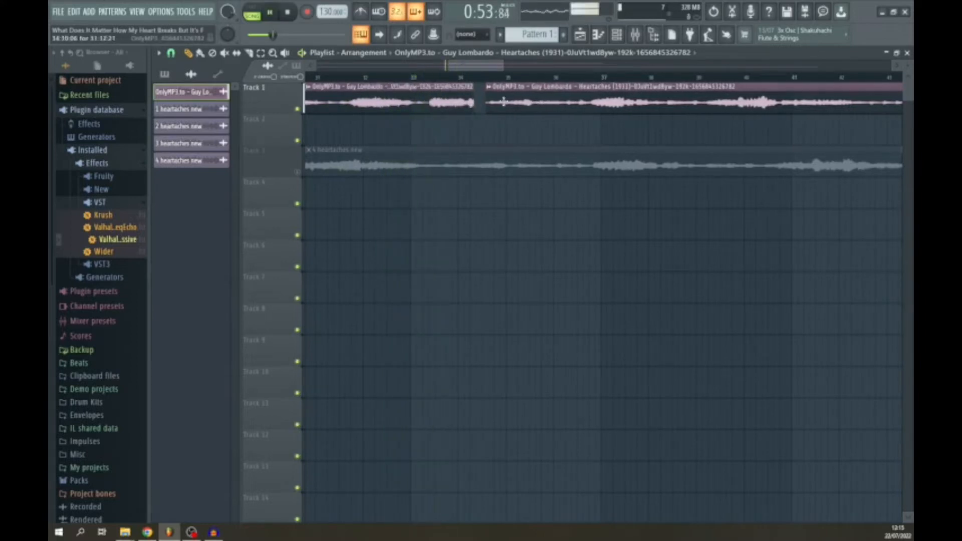
key(space)
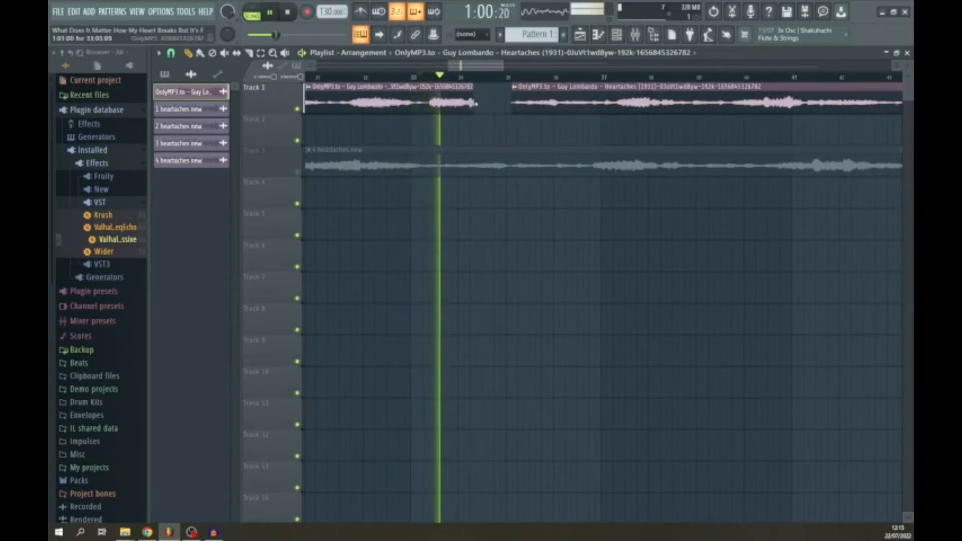
drag(474, 103, 514, 106)
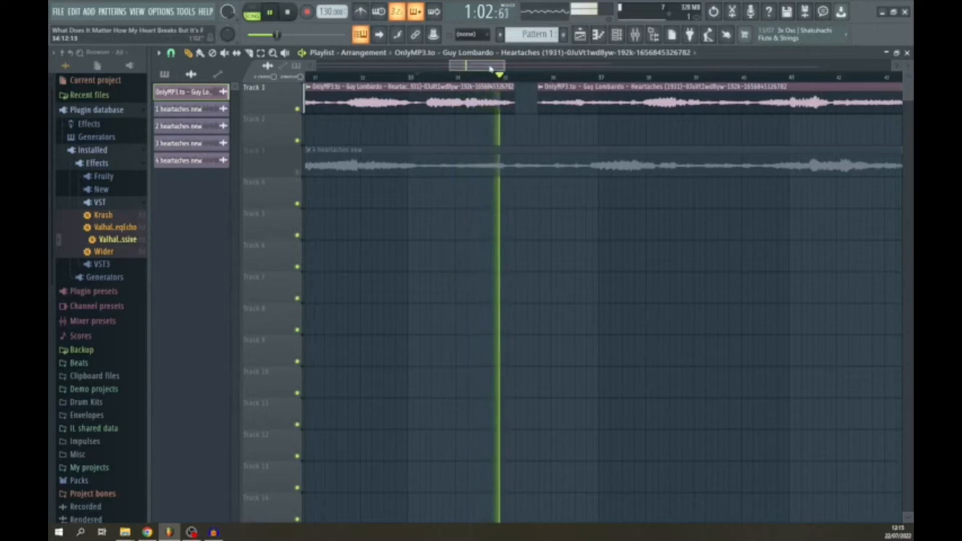
Move the second clip against the first clip's end at about bar 35 and play the join repeatedly.
drag(489, 66, 498, 67)
key(space)
drag(468, 100, 445, 99)
key(space)
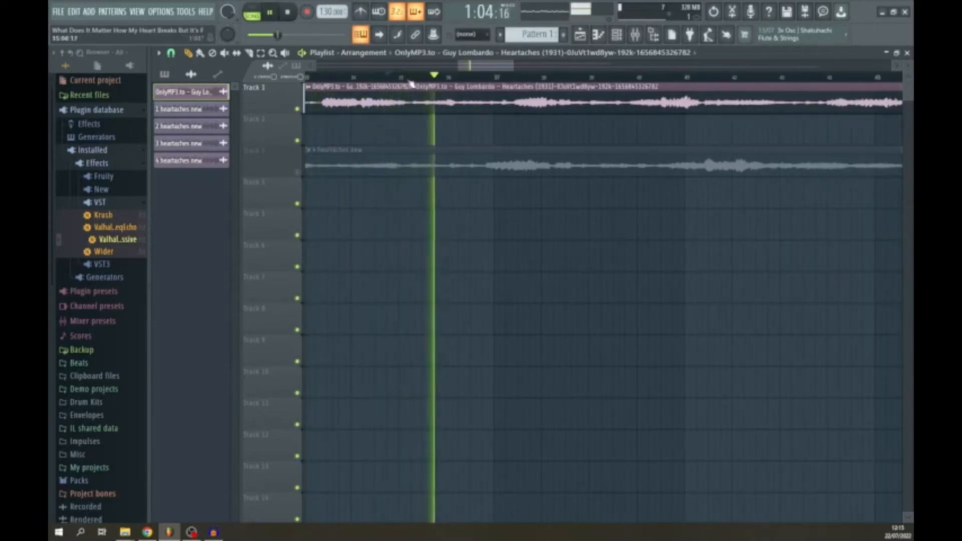
scroll(393, 80, down, 3)
click(393, 78)
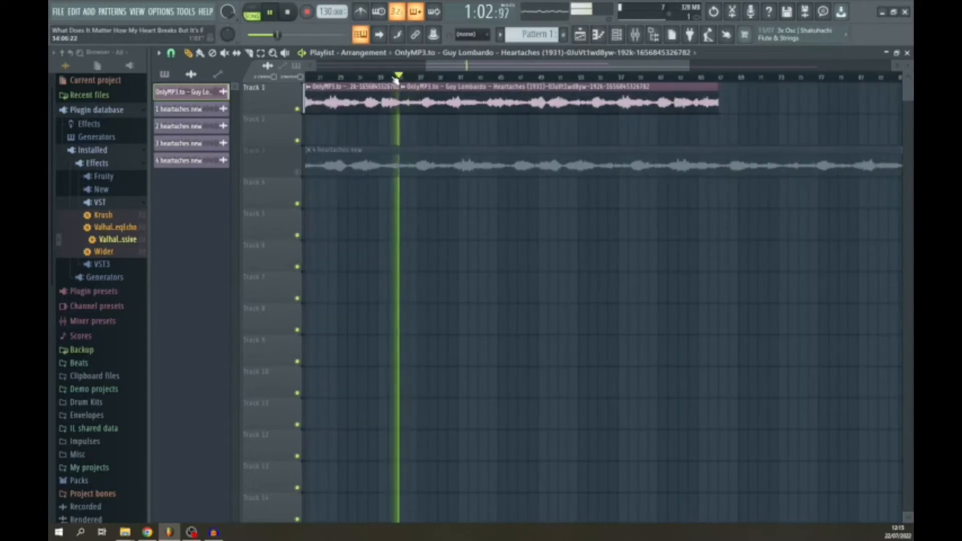
click(382, 76)
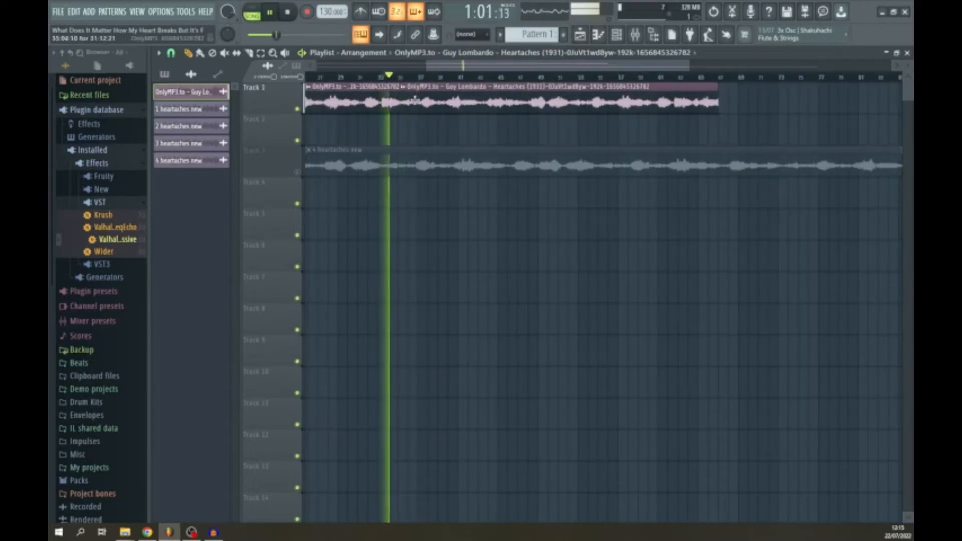
scroll(386, 78, up, 2)
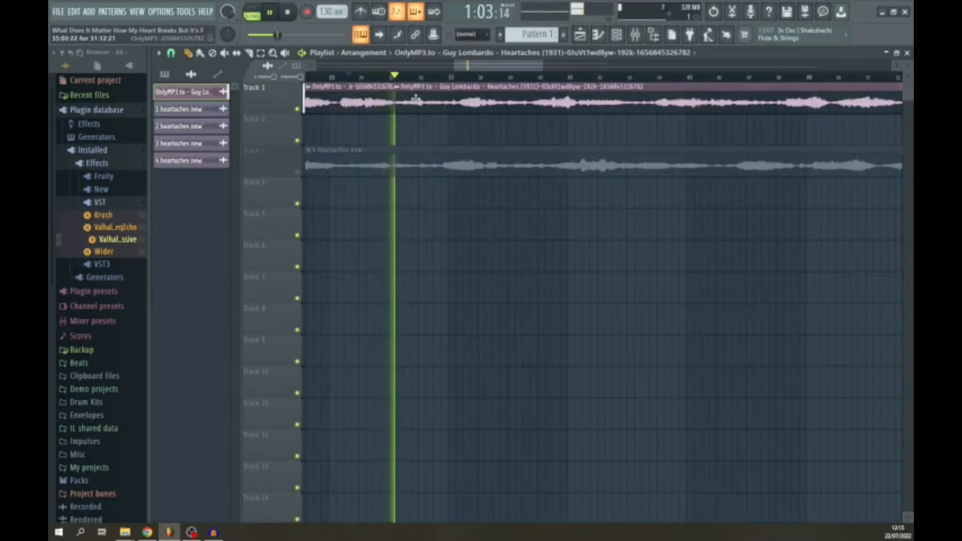
Stop playback and listen to the end of the second Heartaches clip from about bar 63.
scroll(430, 97, down, 3)
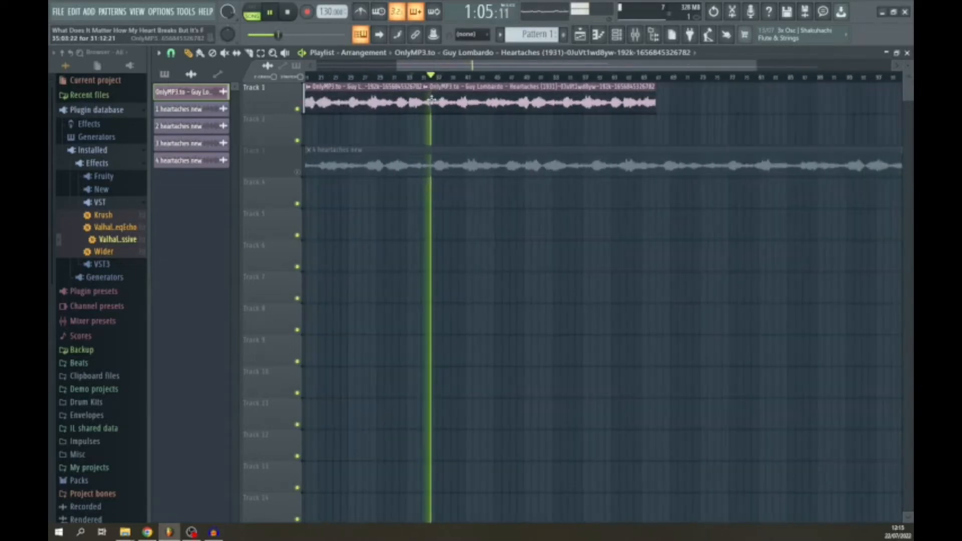
key(space)
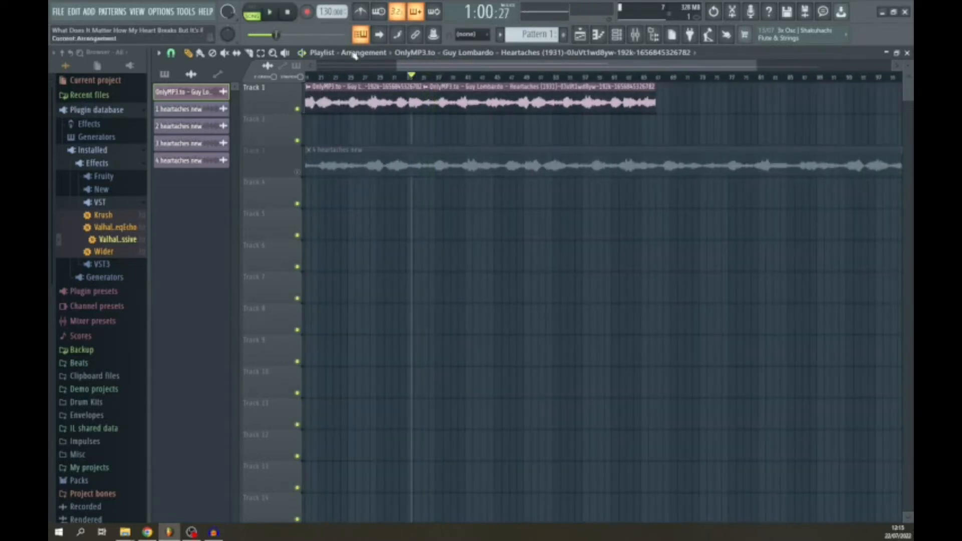
scroll(443, 73, down, 3)
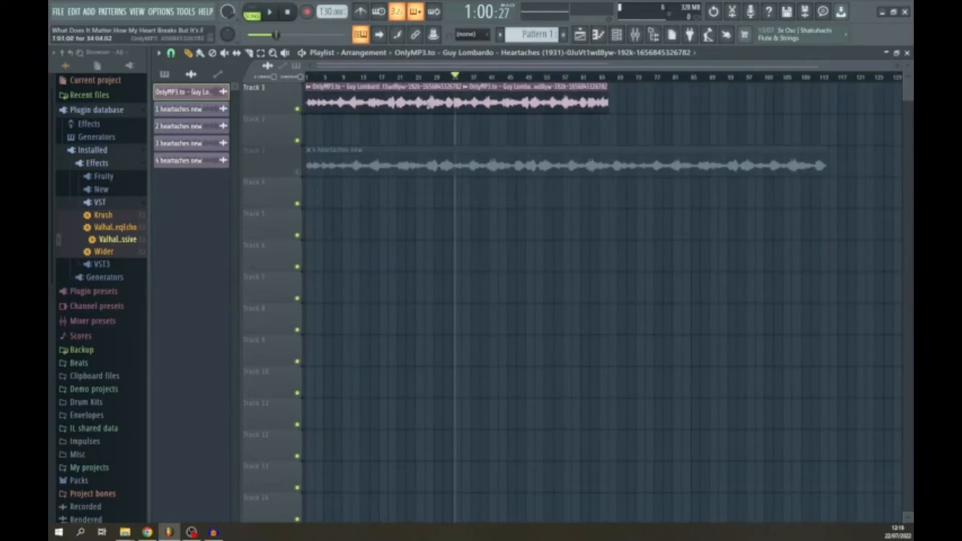
click(596, 76)
key(space)
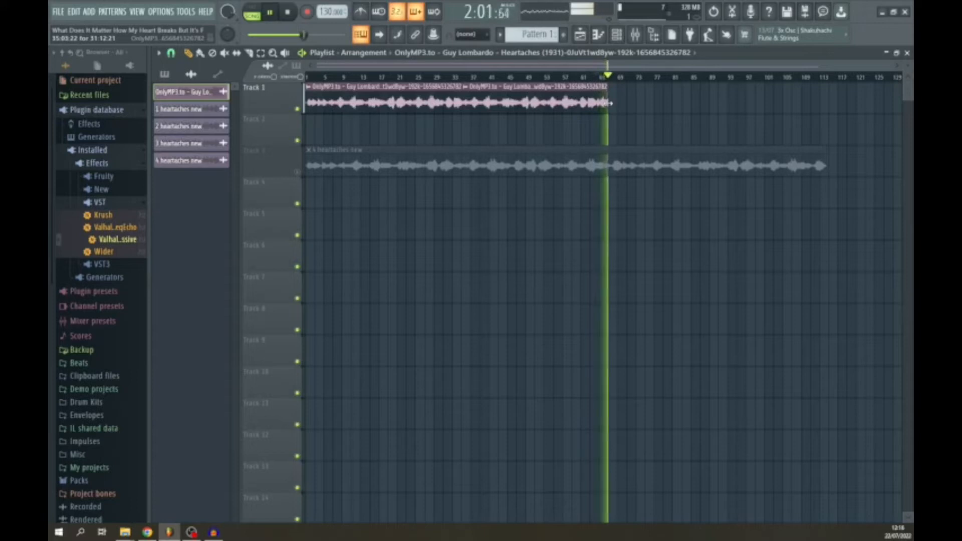
key(space)
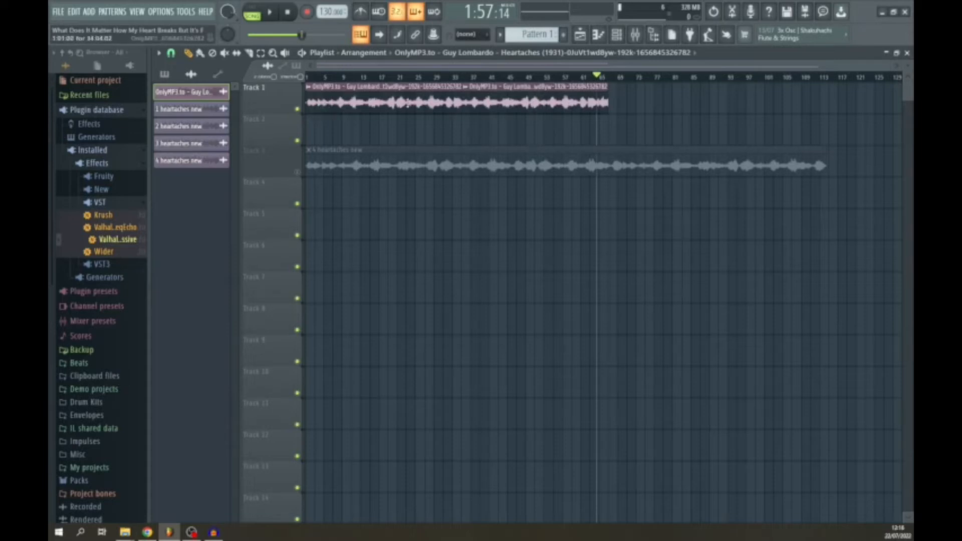
Add a third copy of the Heartaches recording to Track 1, trim its start and move it against the second clip's end.
click(635, 106)
scroll(636, 107, right, 5)
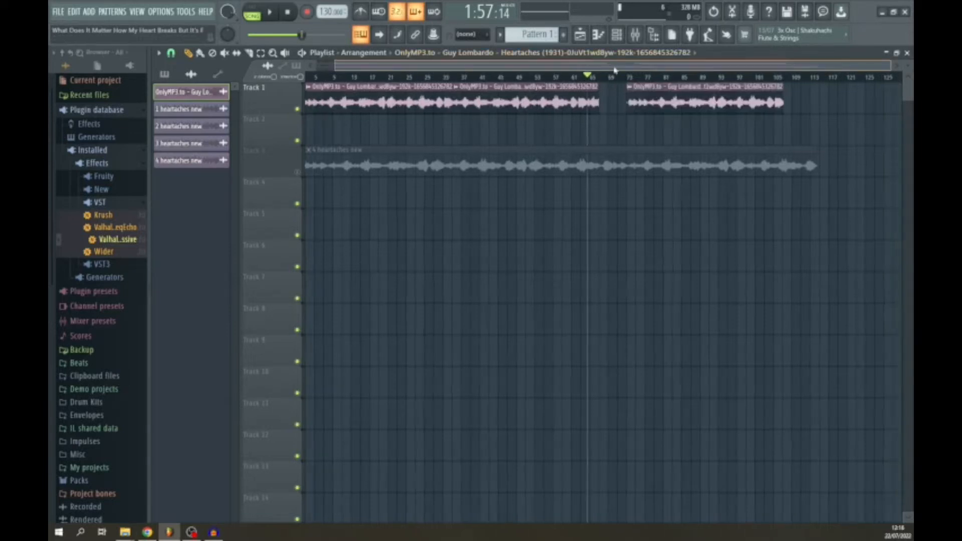
drag(624, 102, 817, 102)
drag(721, 103, 583, 104)
mouse_move(677, 102)
mouse_down()
mouse_move(827, 103)
mouse_move(647, 103)
mouse_move(684, 103)
mouse_up()
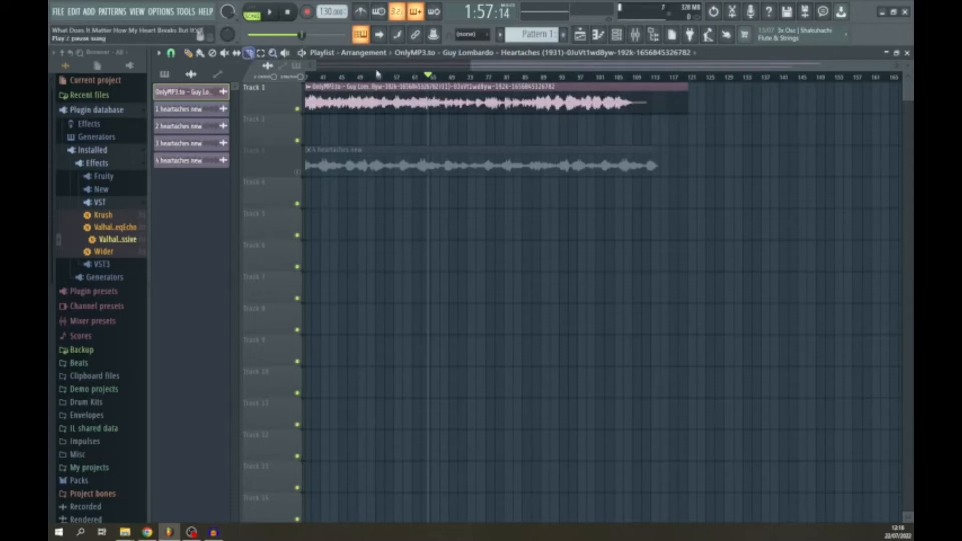
Slice the third clip, keep only its quiet tail against the second clip's end at about bar 66, and play the ending.
mouse_move(659, 115)
mouse_down()
mouse_move(659, 126)
mouse_move(441, 102)
mouse_up()
click(188, 53)
right_click(624, 102)
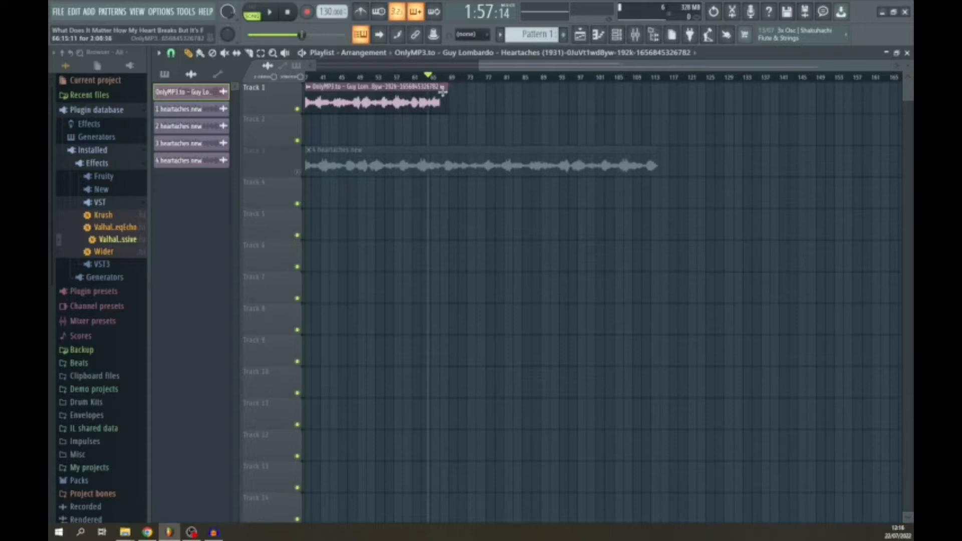
key(space)
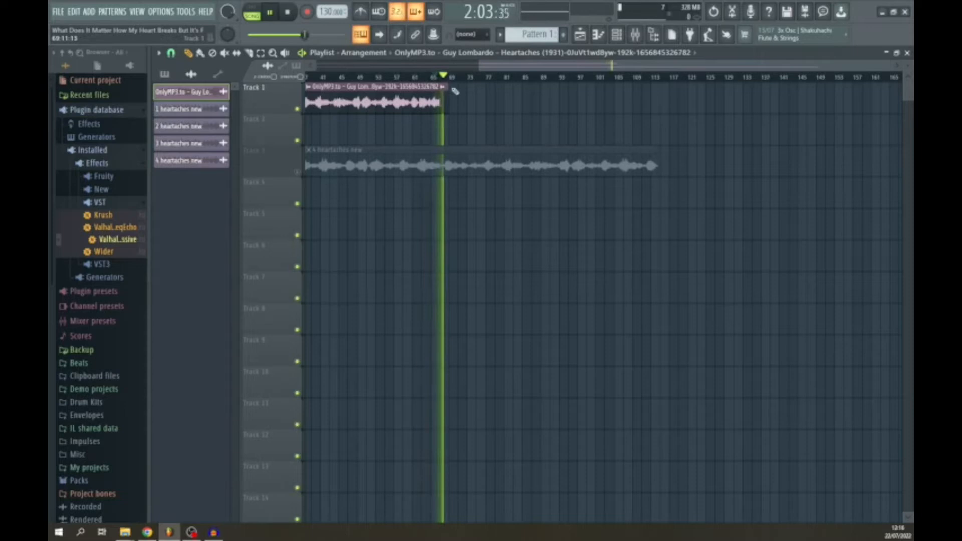
key(space)
ctrl+scroll(451, 103, up, 2)
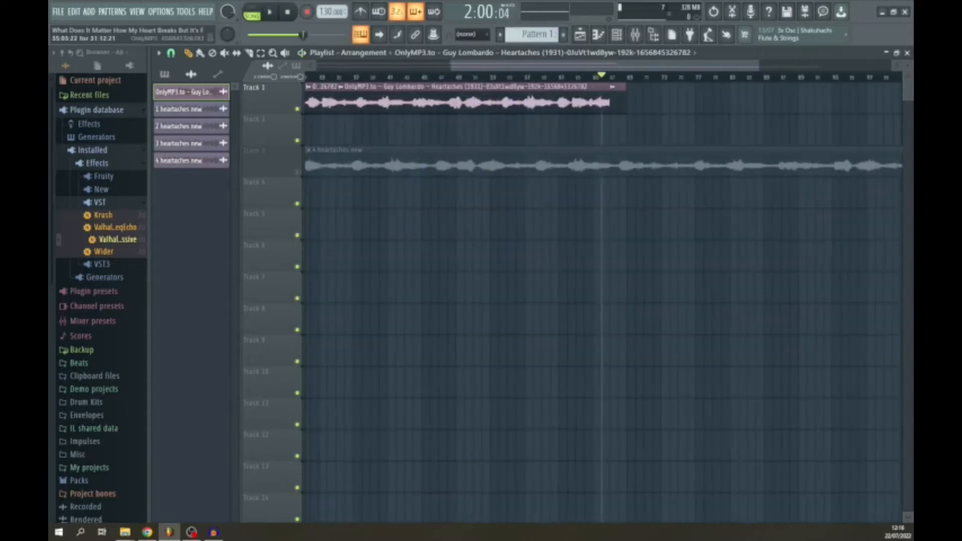
ctrl+scroll(580, 99, up, 3)
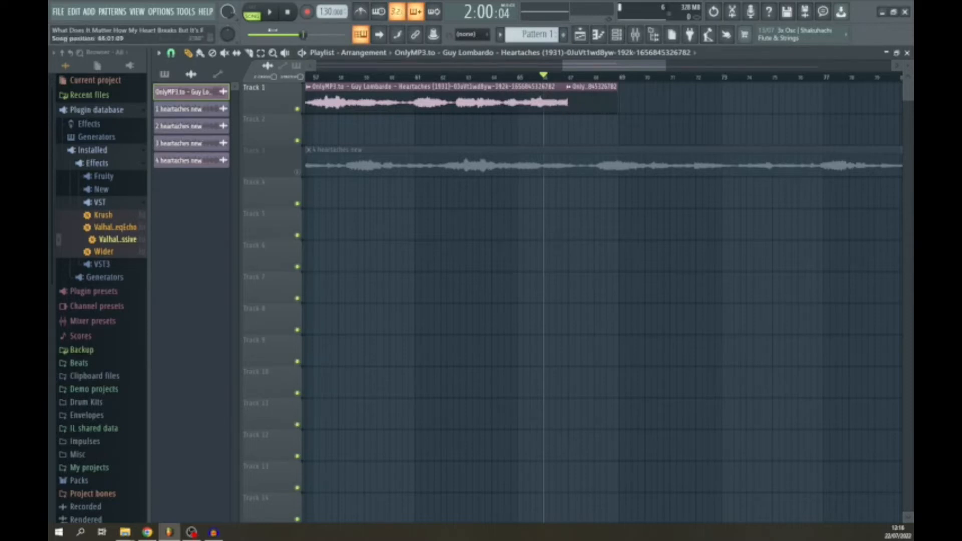
Delete the muted 4 heartaches new clip from Track 3.
scroll(396, 143, down, 5)
scroll(354, 132, down, 1)
scroll(365, 144, up, 1)
right_click(359, 165)
Open the MP3 export dialog, look through the files in the Covers folder, and close it without exporting.
click(58, 11)
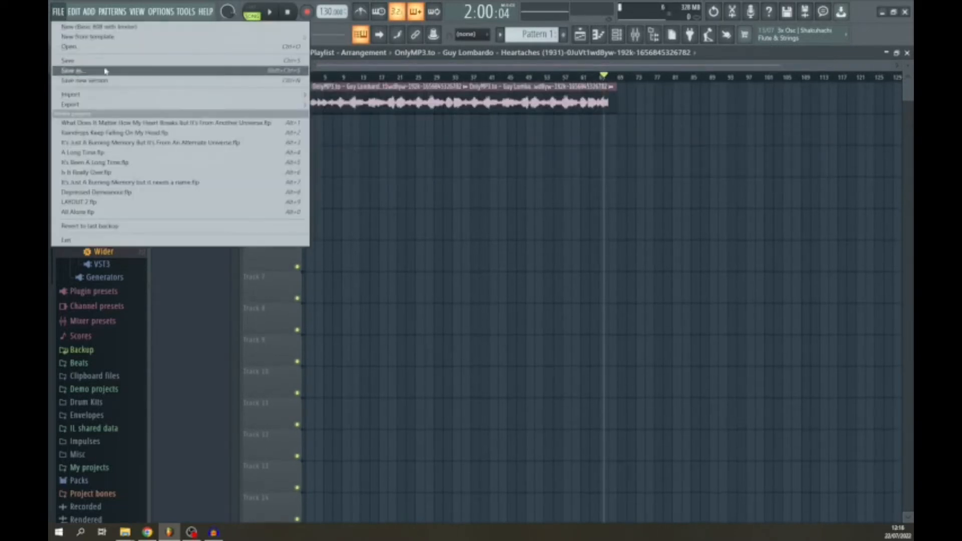
mouse_move(161, 105)
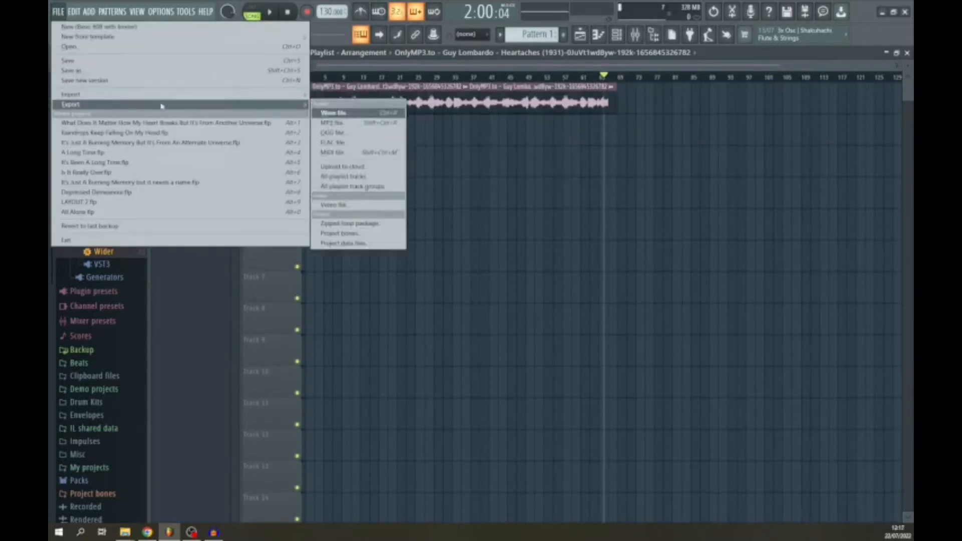
click(350, 124)
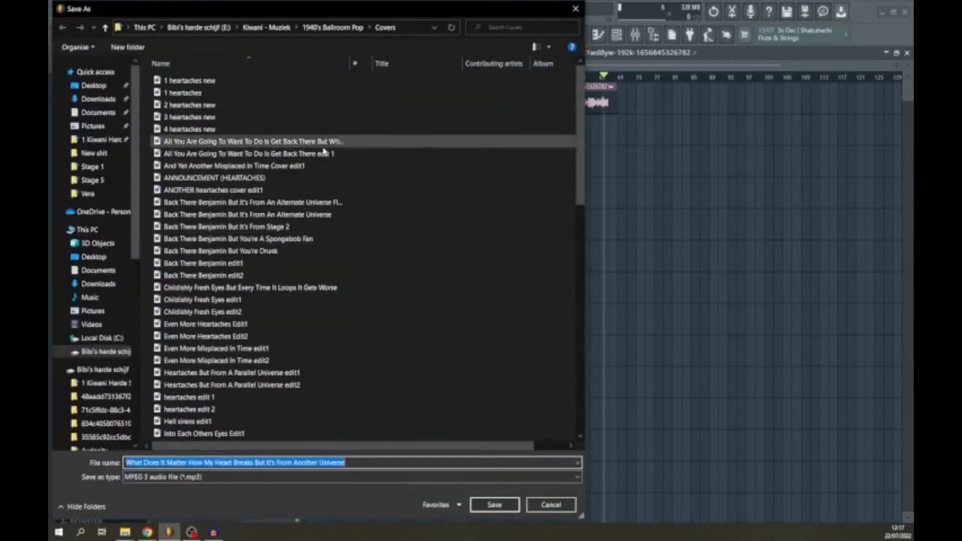
scroll(319, 262, down, 3)
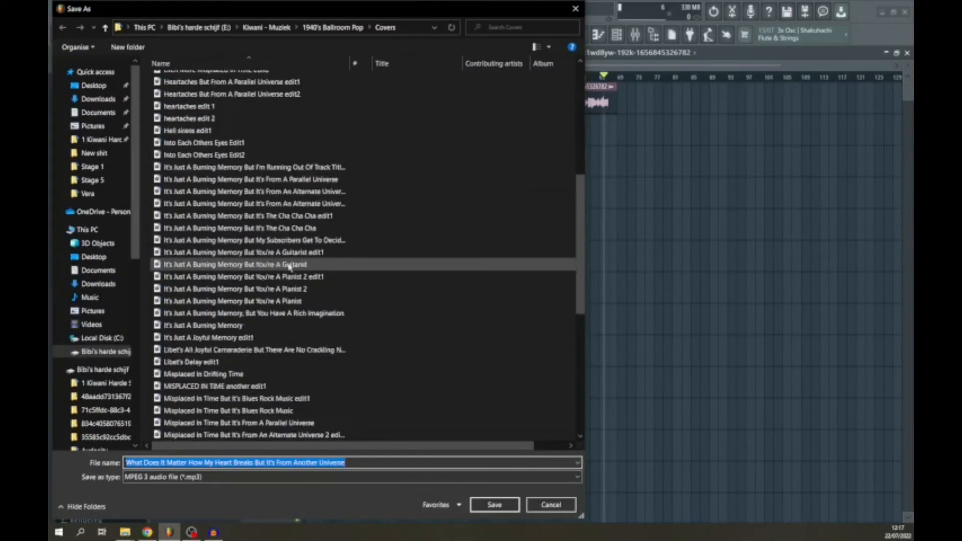
scroll(386, 400, up, 8)
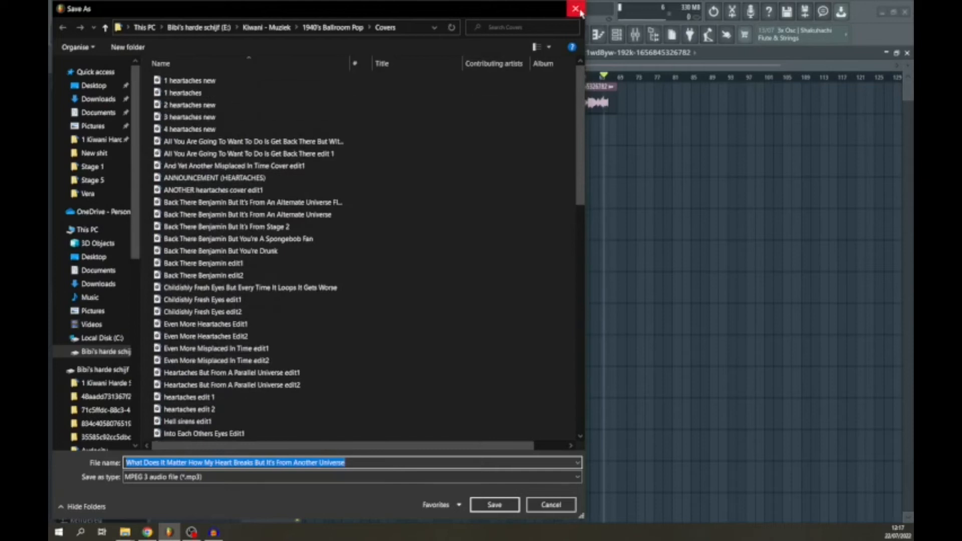
click(575, 8)
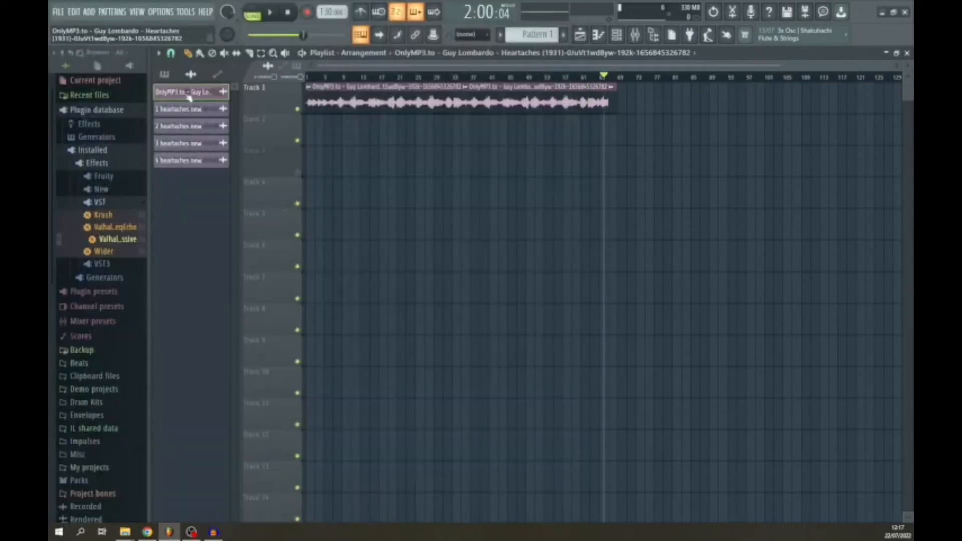
Delete the tail clip and the second Heartaches clip from Track 1.
double_click(369, 97)
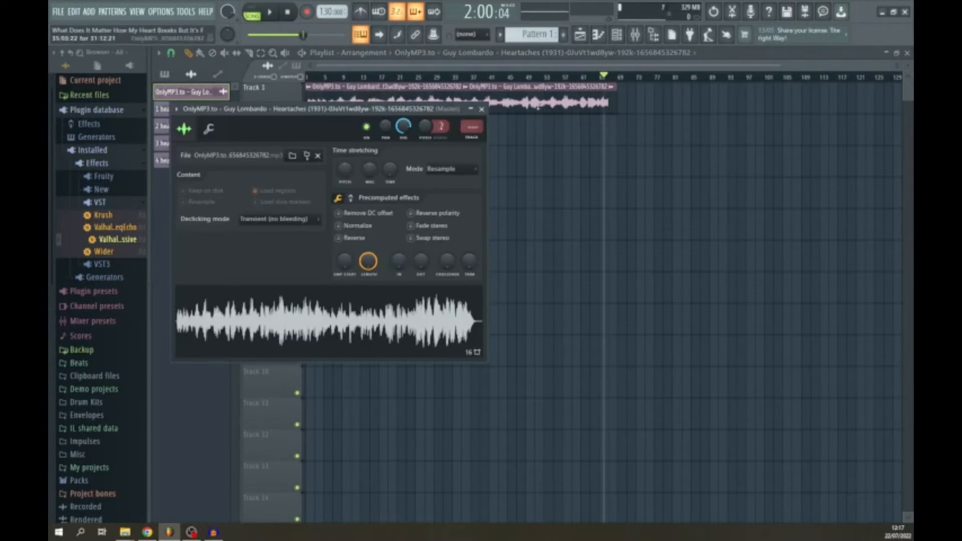
click(484, 110)
right_click(613, 104)
right_click(566, 102)
Lower the first Heartaches clip's channel pitch to -200 cents and play it from the start.
double_click(417, 104)
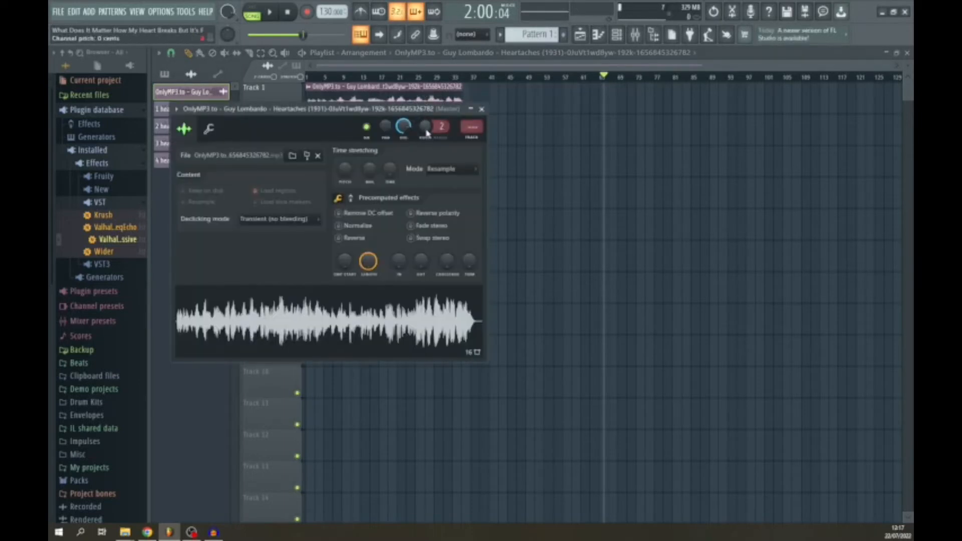
drag(425, 127, 425, 136)
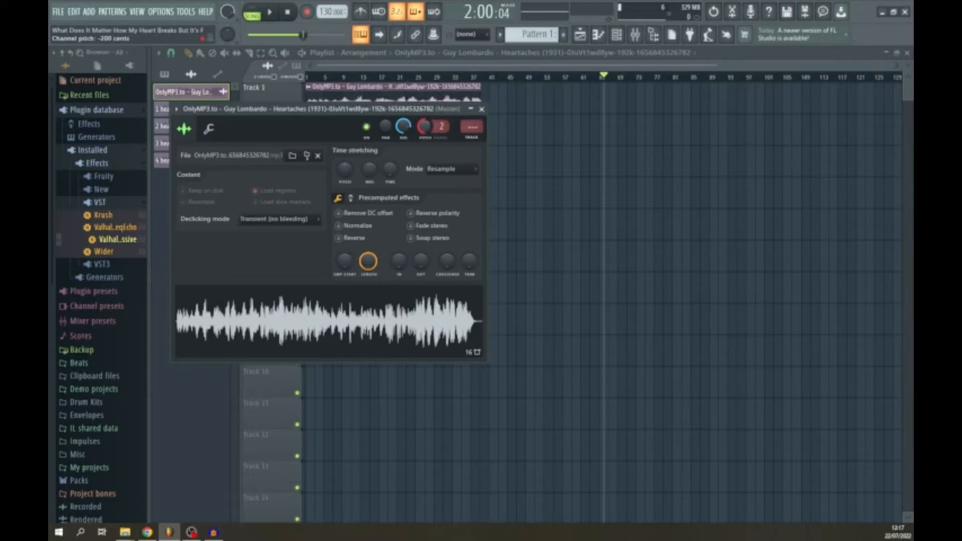
click(287, 12)
click(273, 12)
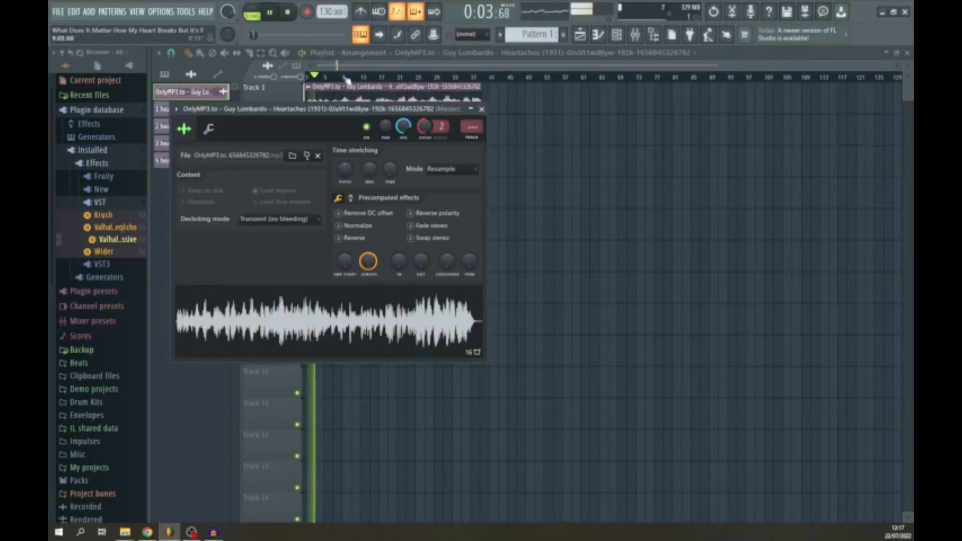
key(space)
Reset the Heartaches channel pitch to its default and briefly play the clip from the start.
right_click(428, 130)
click(451, 134)
click(269, 13)
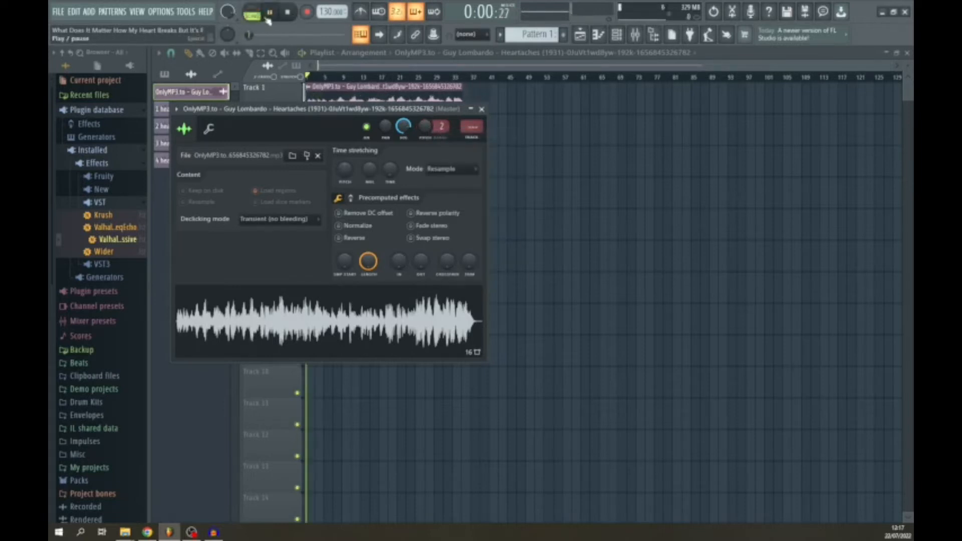
click(295, 16)
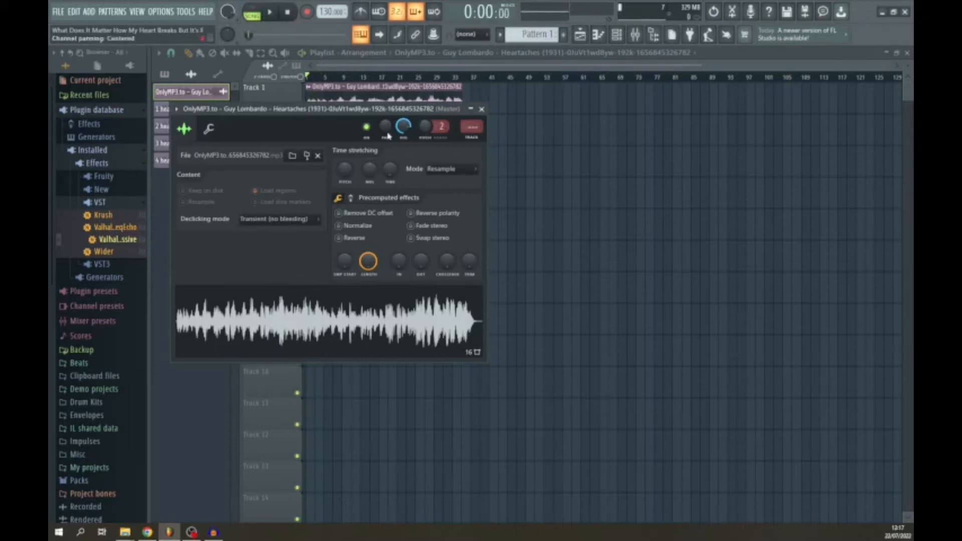
Replace the remaining Heartaches clip on Track 1 with the 4 heartaches new audio, starting at bar 1.
click(372, 65)
right_click(353, 102)
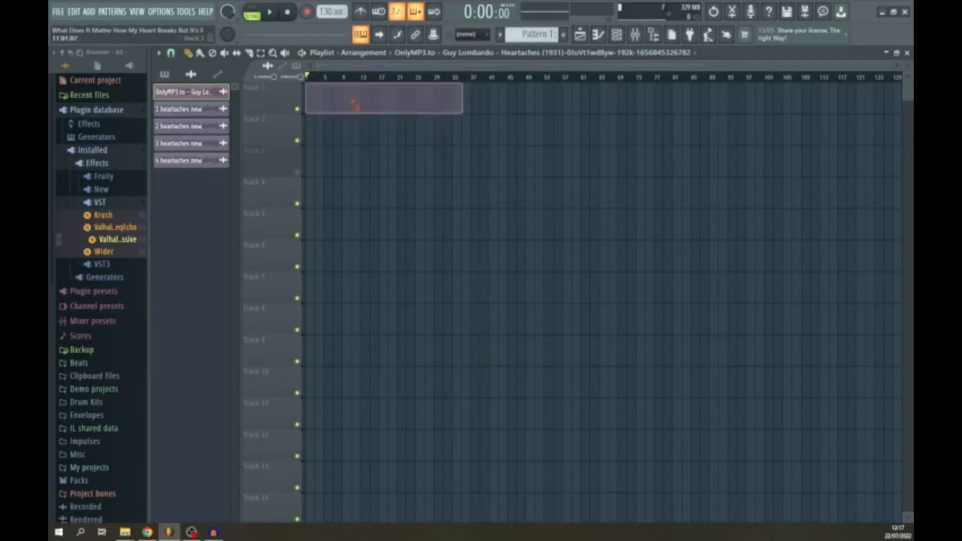
click(206, 160)
click(369, 95)
drag(425, 98, 332, 103)
Open the channel settings of 4 heartaches new and play the clip from the start.
double_click(332, 103)
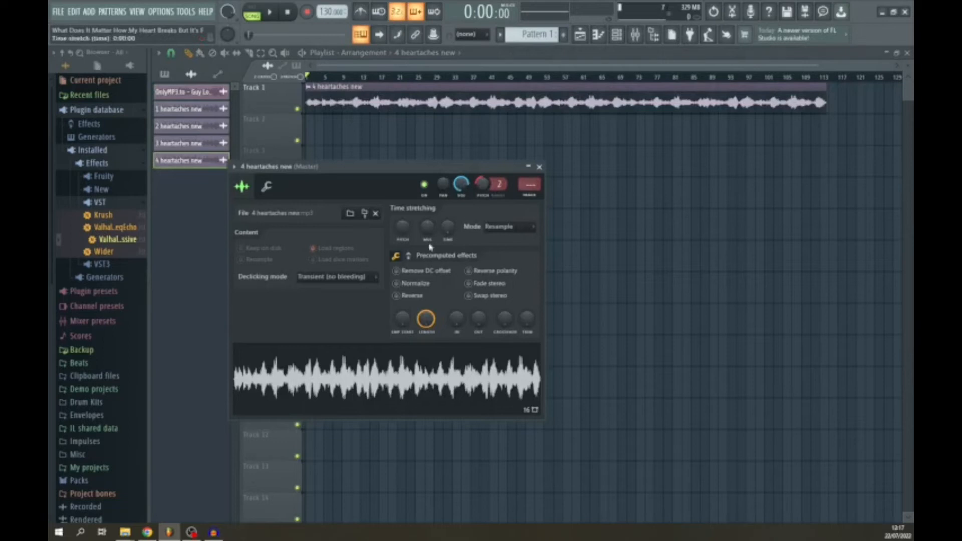
click(270, 12)
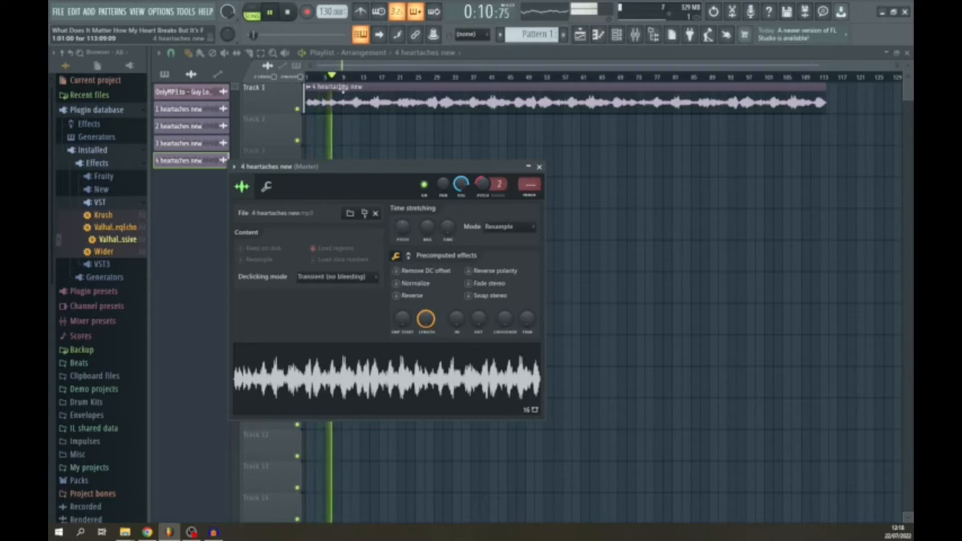
click(294, 19)
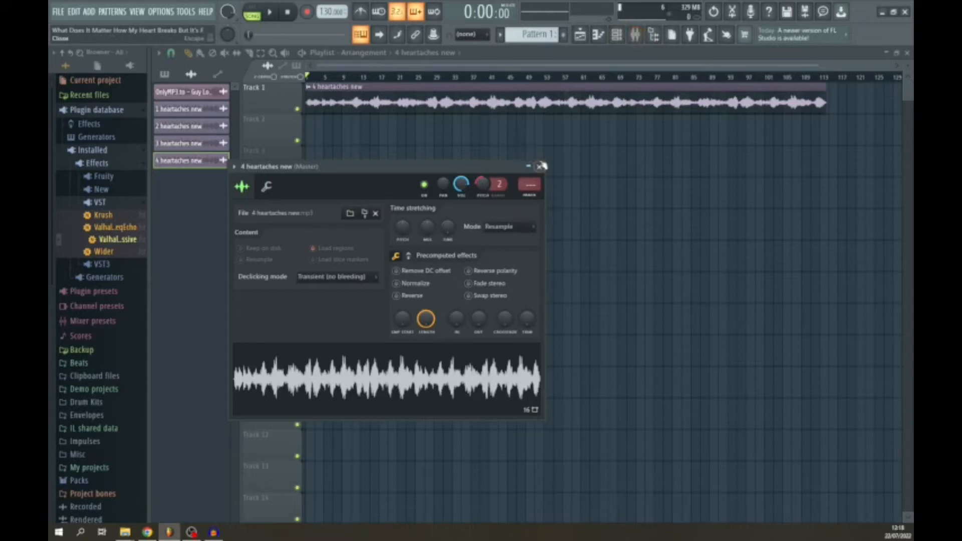
Route the 4 heartaches new channel to mixer Insert 2 and check the effect chain on Insert 1 for reference.
scroll(531, 183, up, 2)
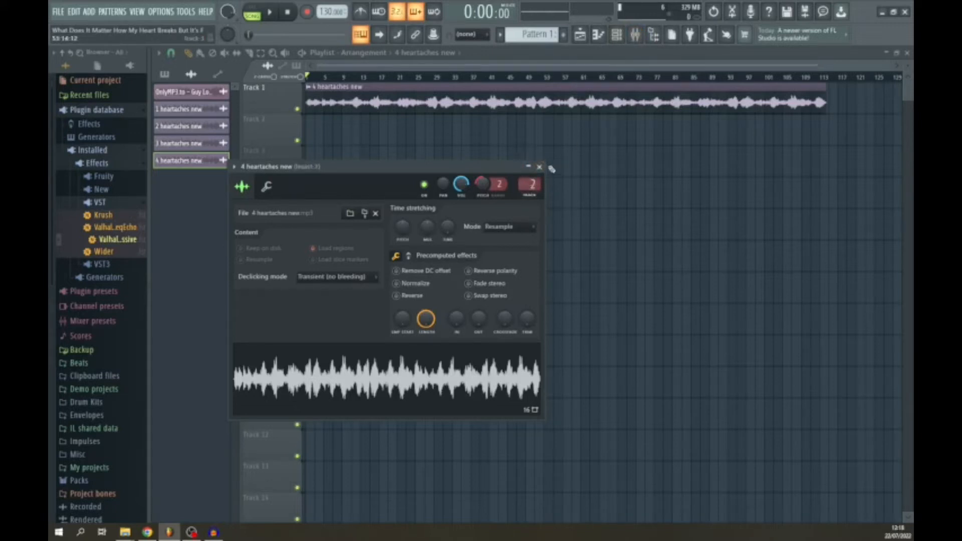
click(635, 36)
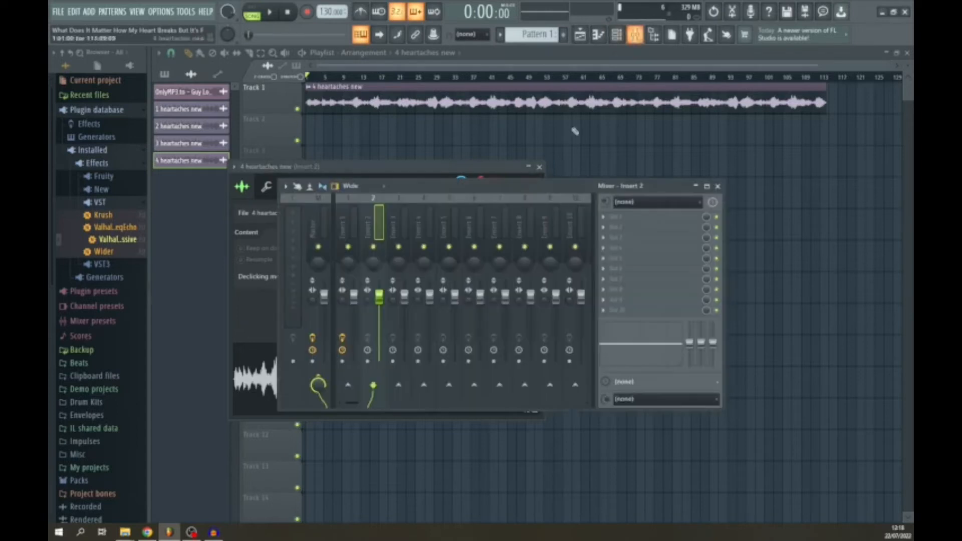
click(351, 229)
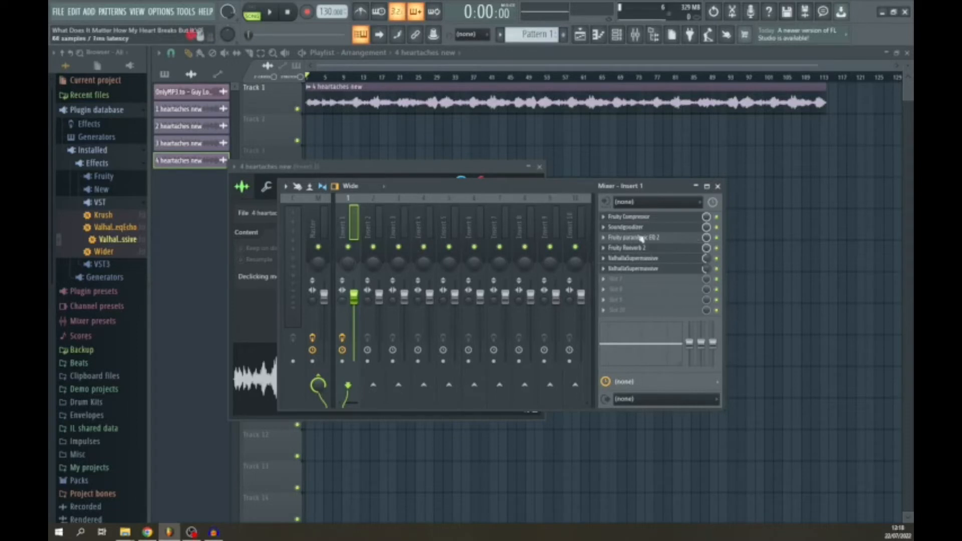
click(379, 233)
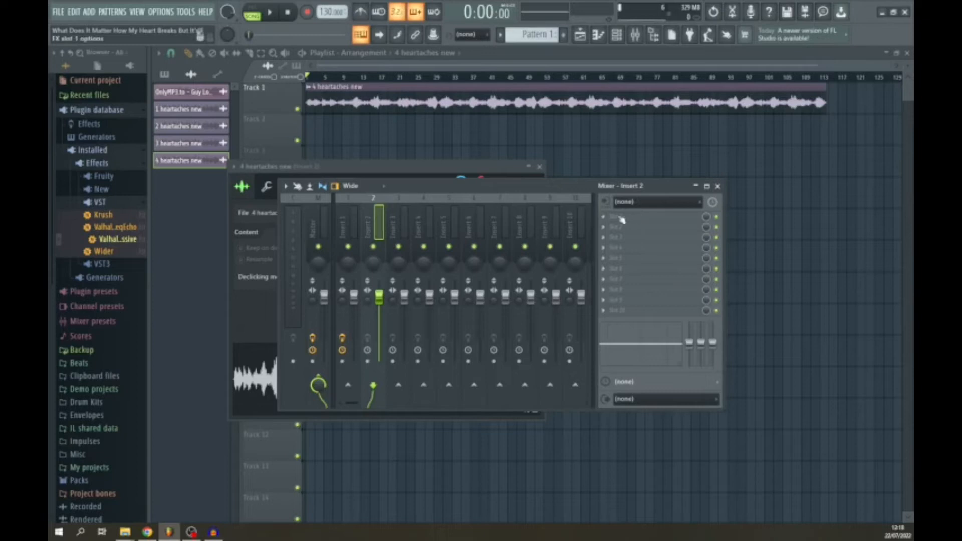
Load Fruity Compressor on Insert 2 with threshold -25.3 dB, ratio 2.7:1, gain 2.6 dB, attack 39.4 ms, release 394 ms and Vintage type during playback.
click(628, 220)
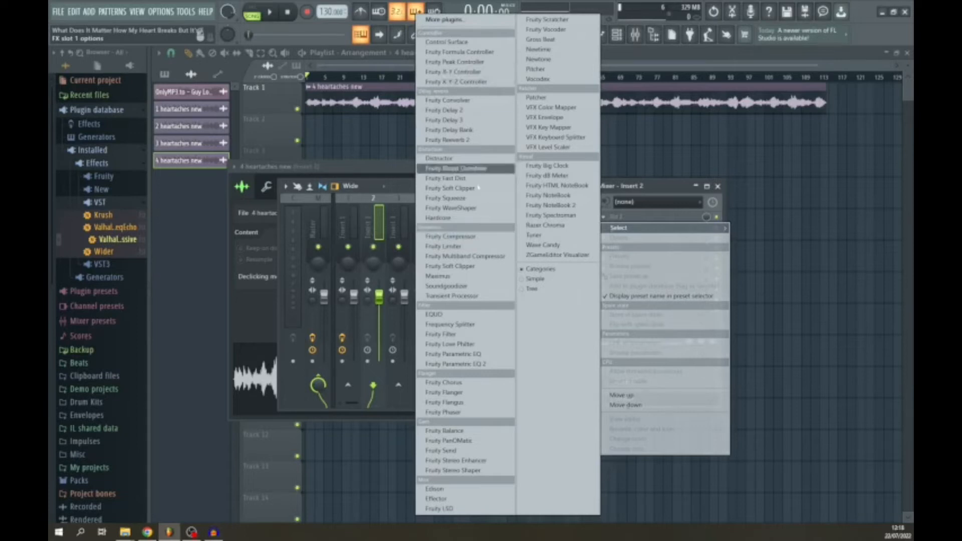
click(487, 237)
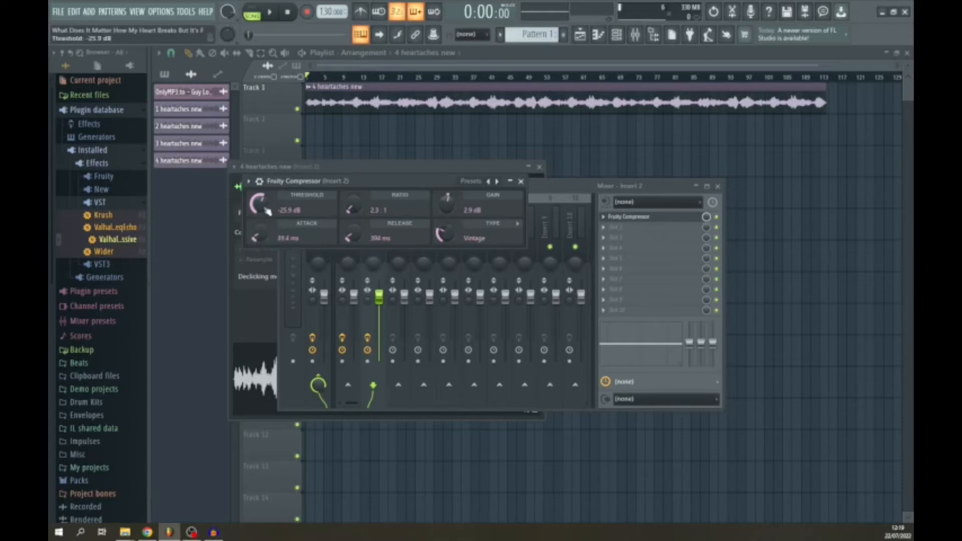
key(space)
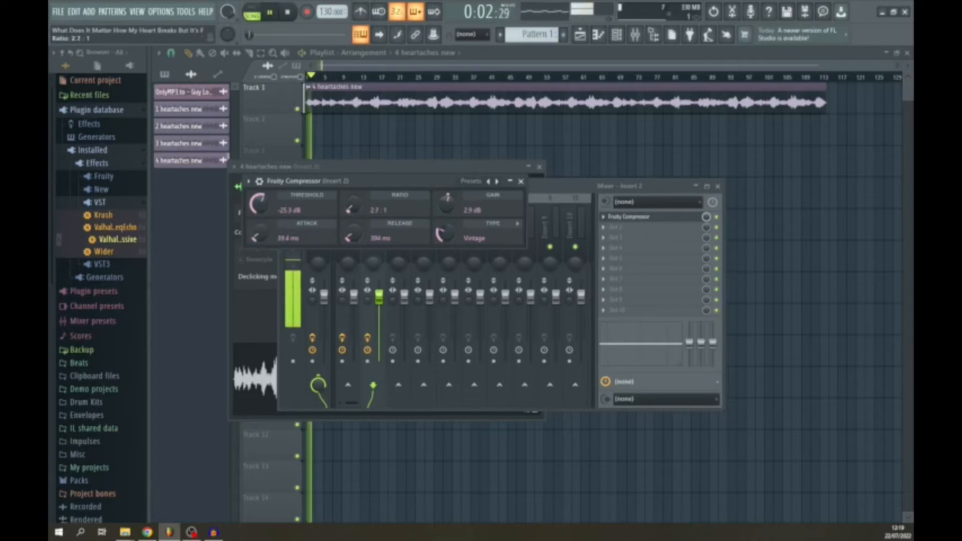
drag(449, 204, 449, 207)
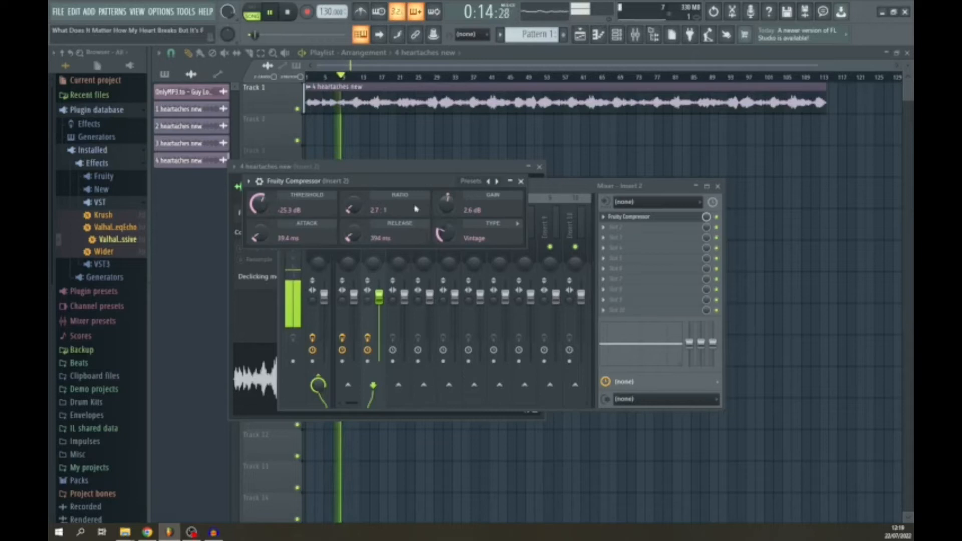
Set the Fruity Compressor ratio to 2.6:1 and gain to 3.1 dB during playback, and stop.
drag(356, 205, 356, 201)
drag(447, 204, 447, 202)
drag(359, 206, 351, 209)
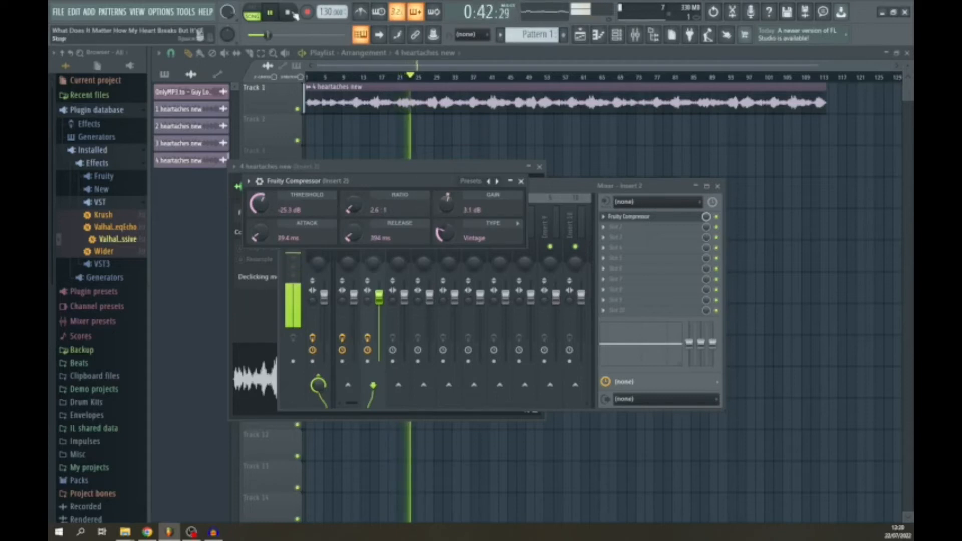
key(space)
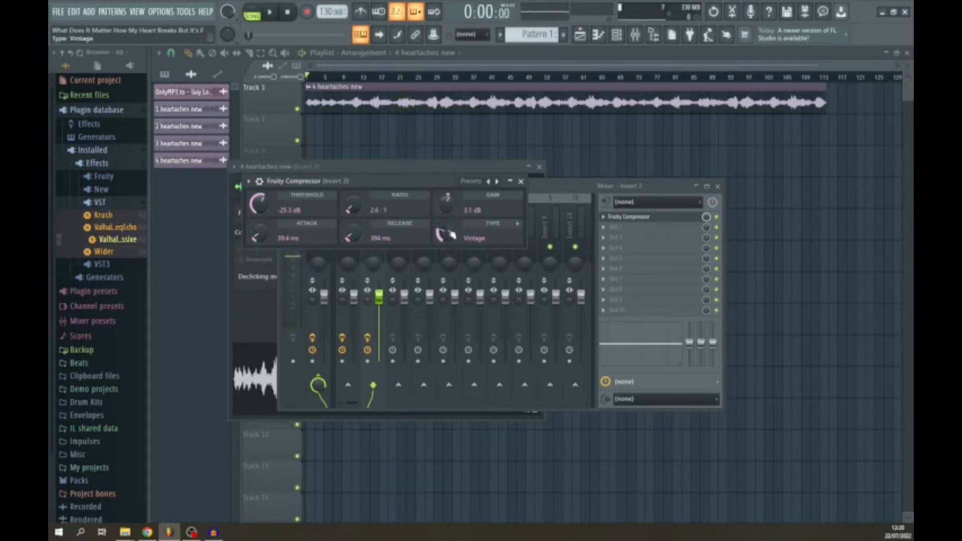
Load Soundgoodizer in the second effect slot of Insert 2, after Fruity Compressor.
click(643, 215)
click(621, 228)
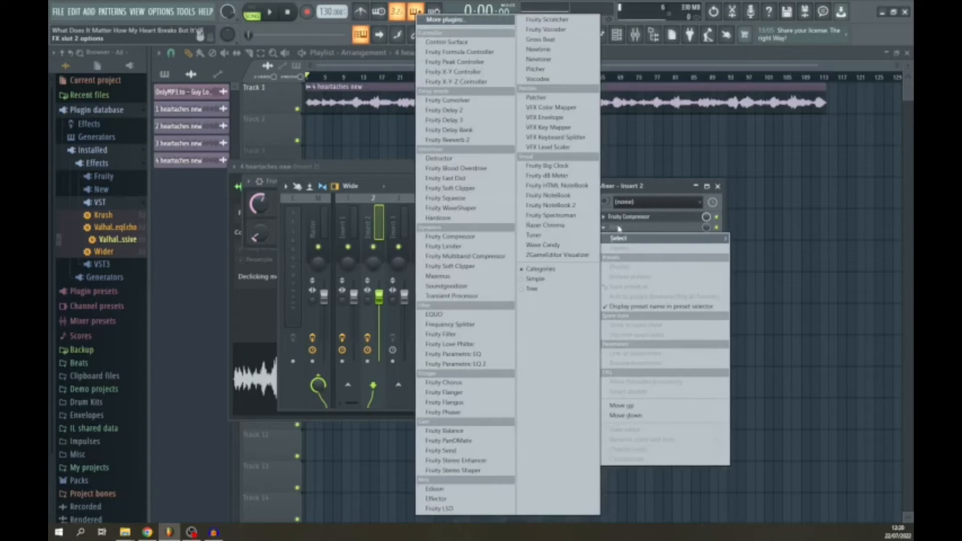
click(482, 290)
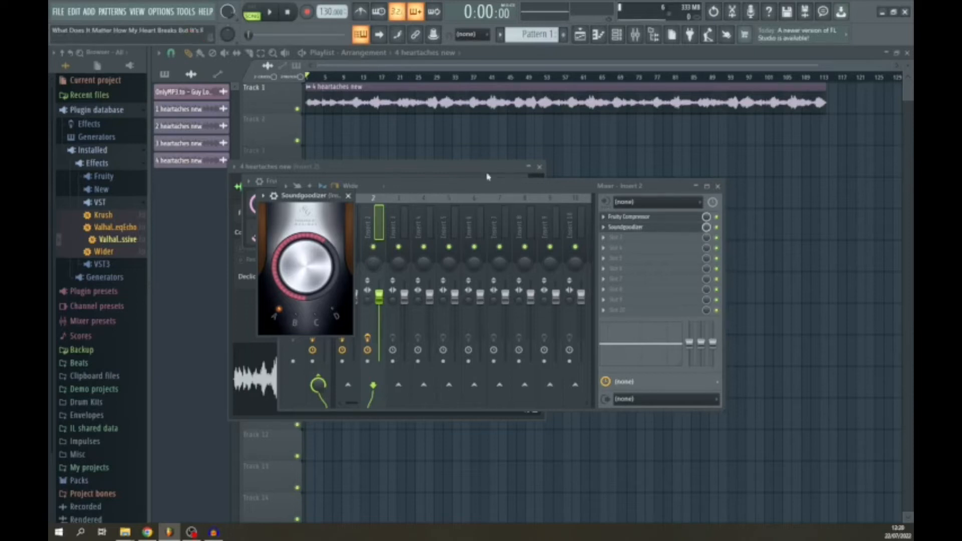
Compare the clip from its start with Soundgoodizer bypassed and enabled.
click(718, 229)
key(space)
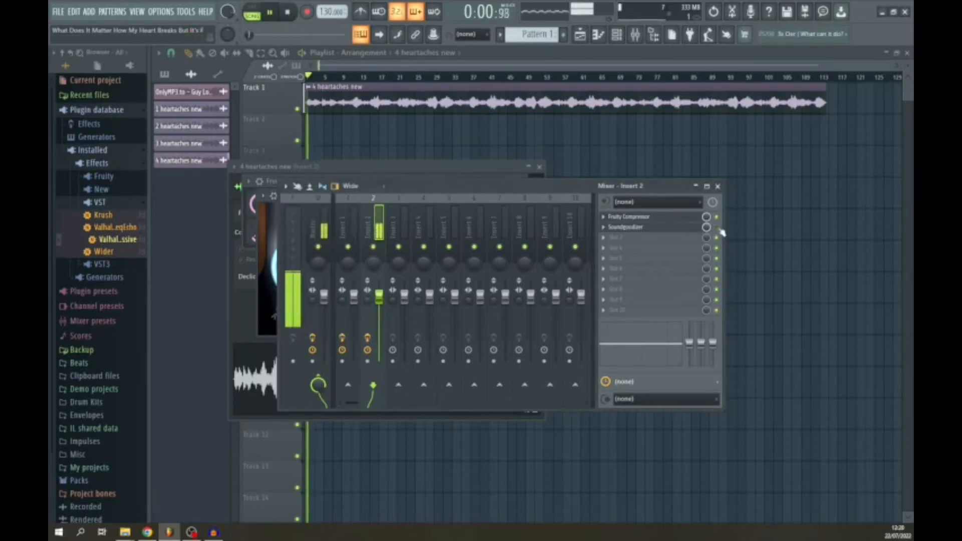
key(space)
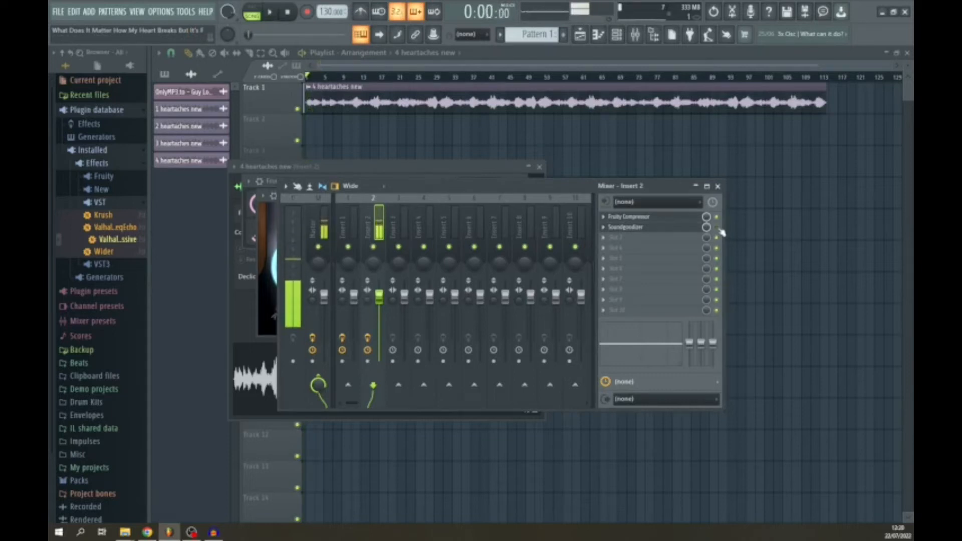
key(space)
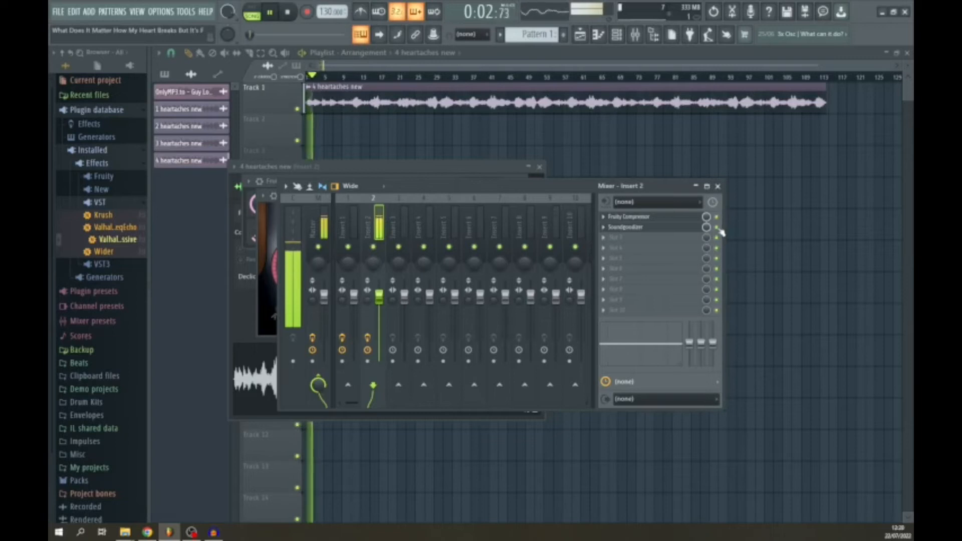
key(space)
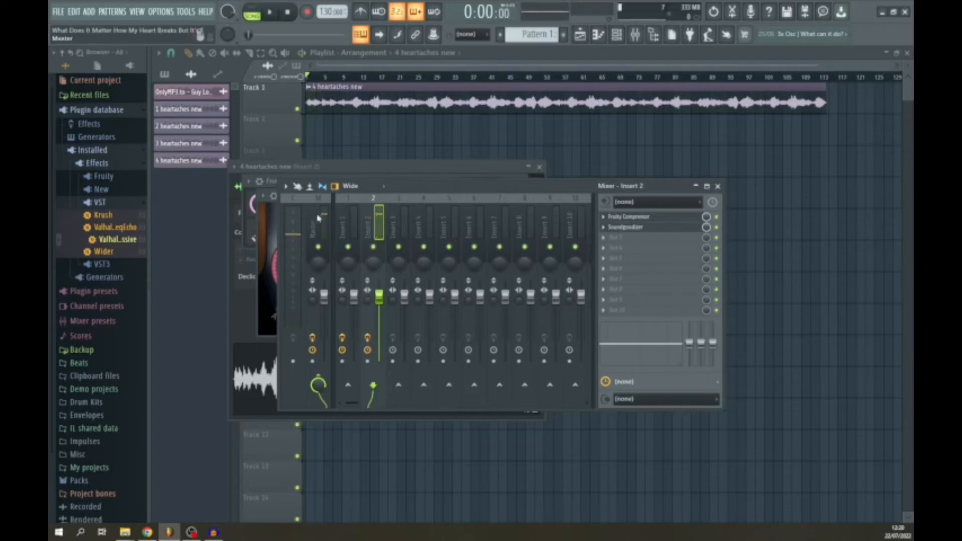
Move the playback position to 0:31:37, play the song from there and open the Soundgoodizer on Insert 2.
click(267, 213)
click(385, 78)
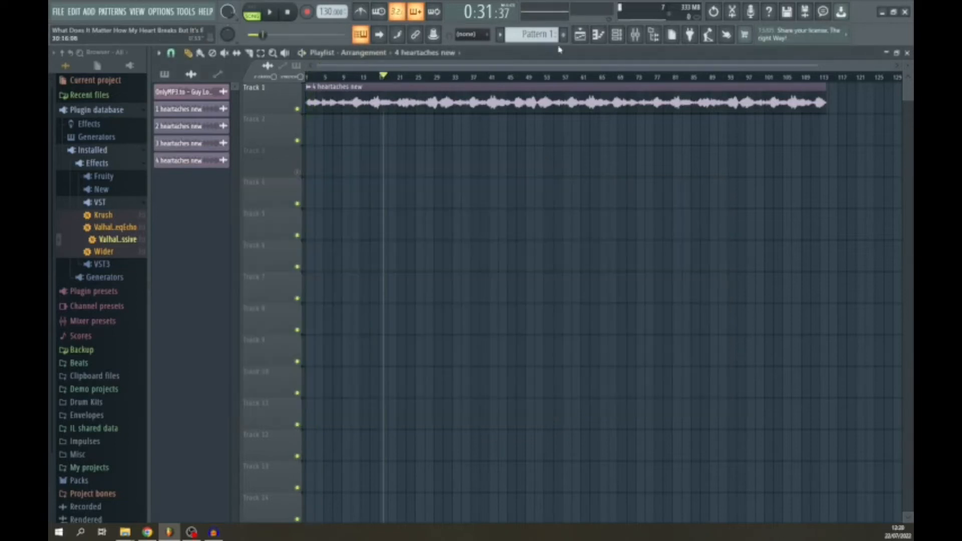
key(space)
click(635, 35)
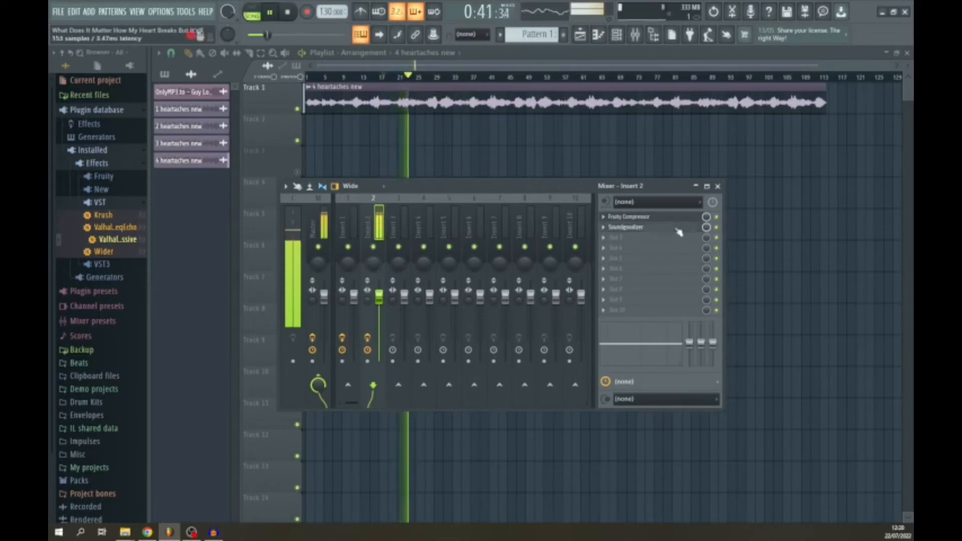
click(678, 232)
key(space)
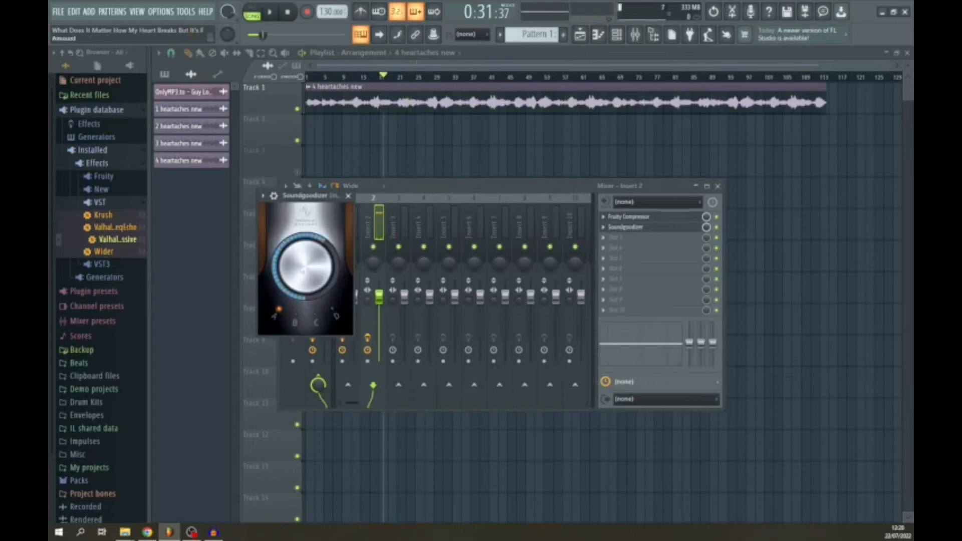
Try Soundgoodizer mode C, switch back to mode A with a higher amount, and play the clip with it.
click(326, 307)
click(281, 310)
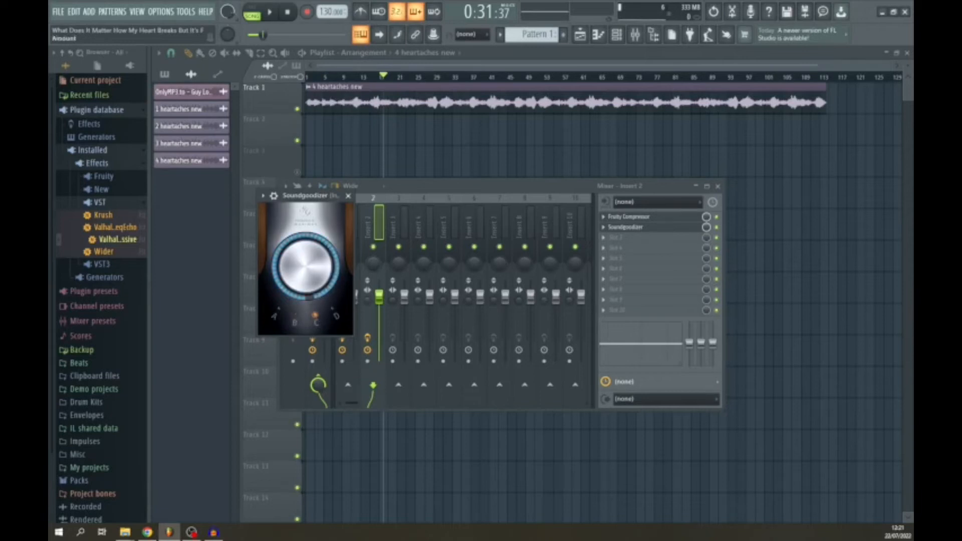
click(281, 309)
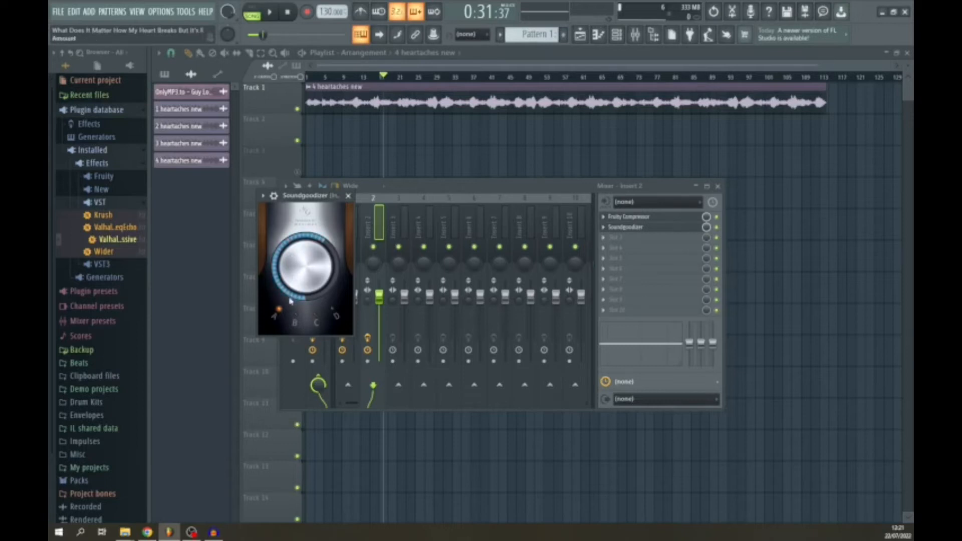
key(space)
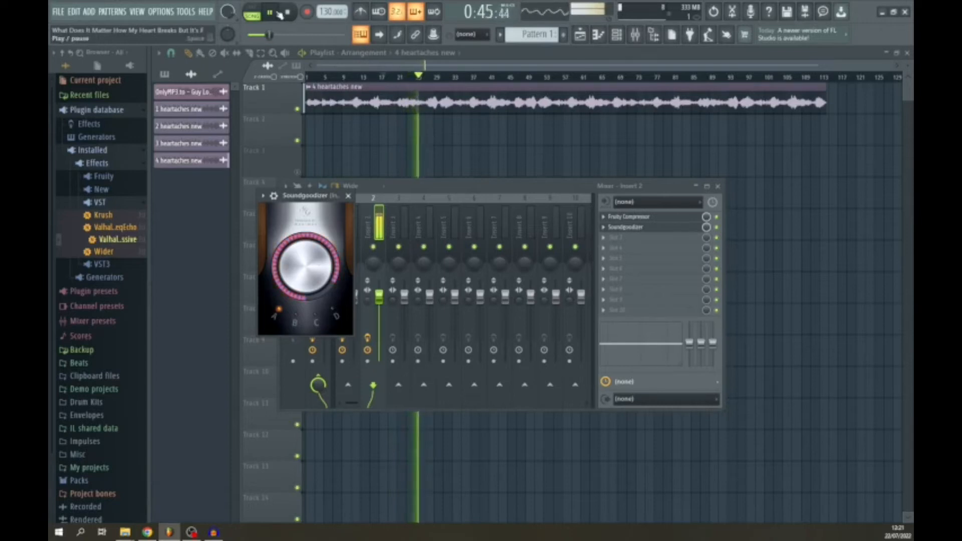
key(space)
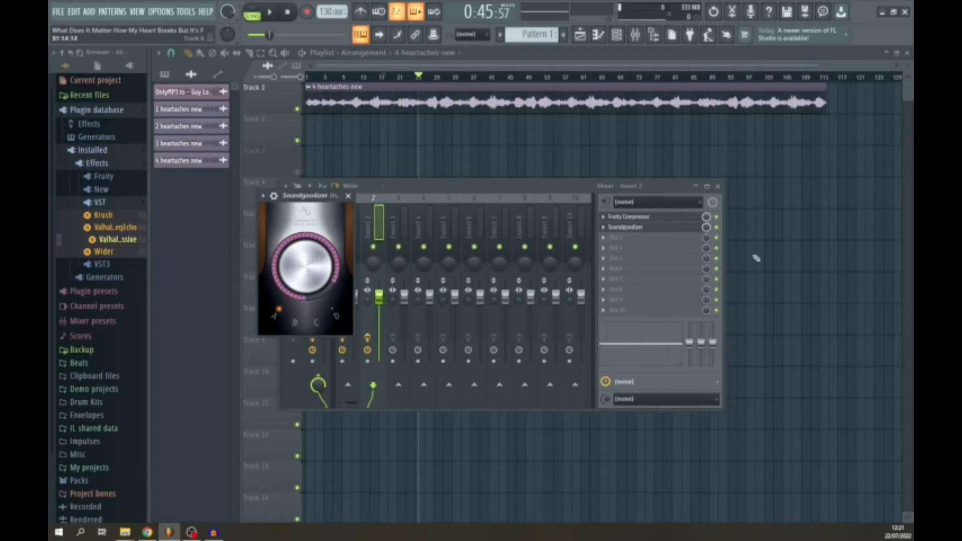
Resume playback and toggle Soundgoodizer to compare the processed and unprocessed sound, then stop.
key(space)
click(717, 228)
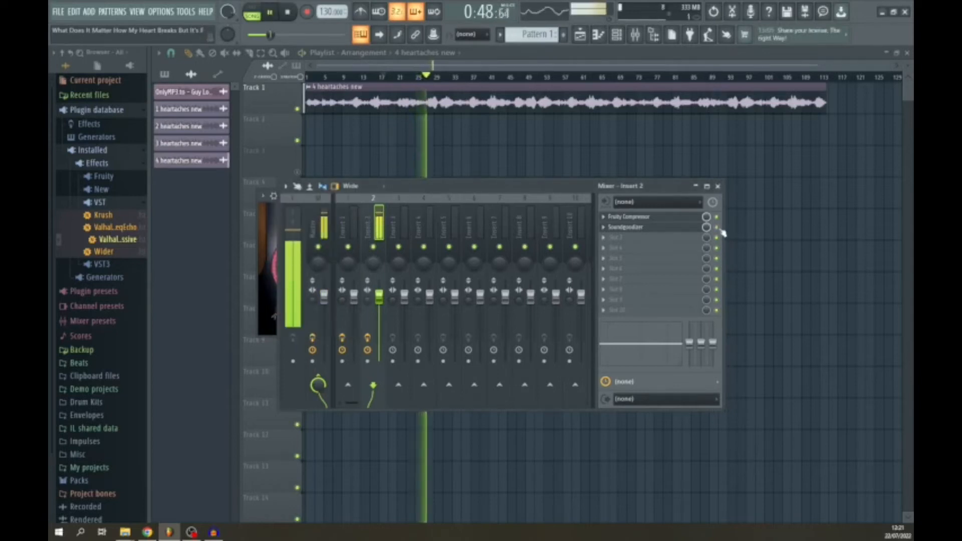
click(298, 11)
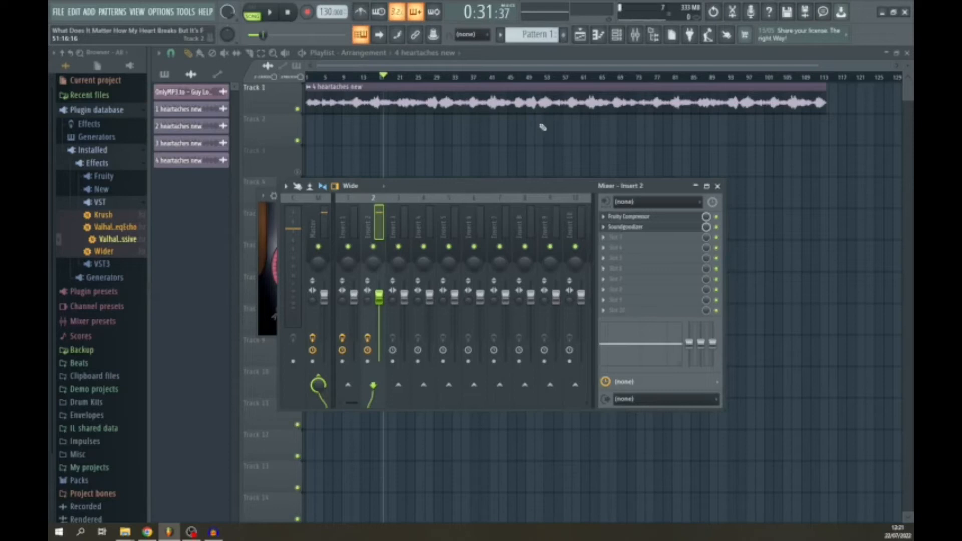
Load Fruity Reeverb 2 in the third effect slot of Insert 2 with the Cathedral preset.
click(614, 244)
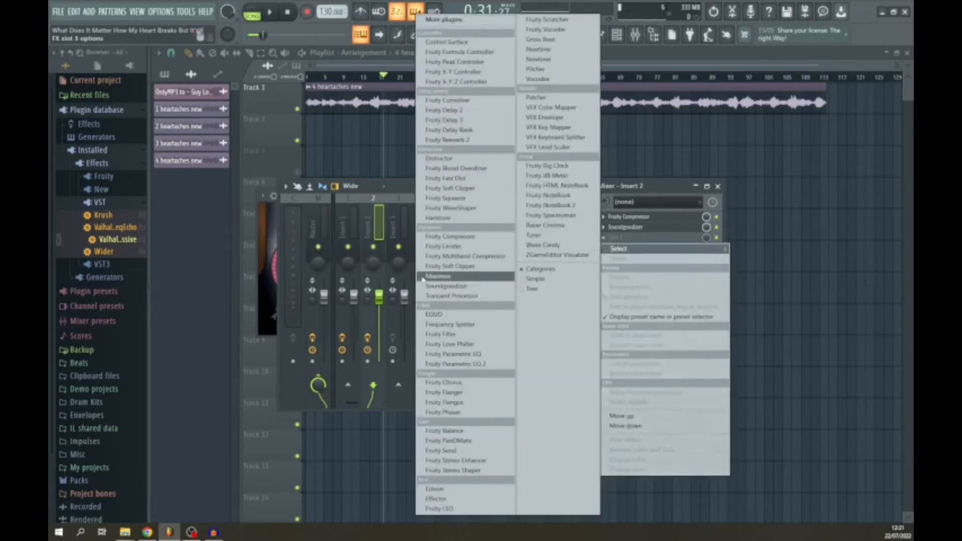
click(490, 146)
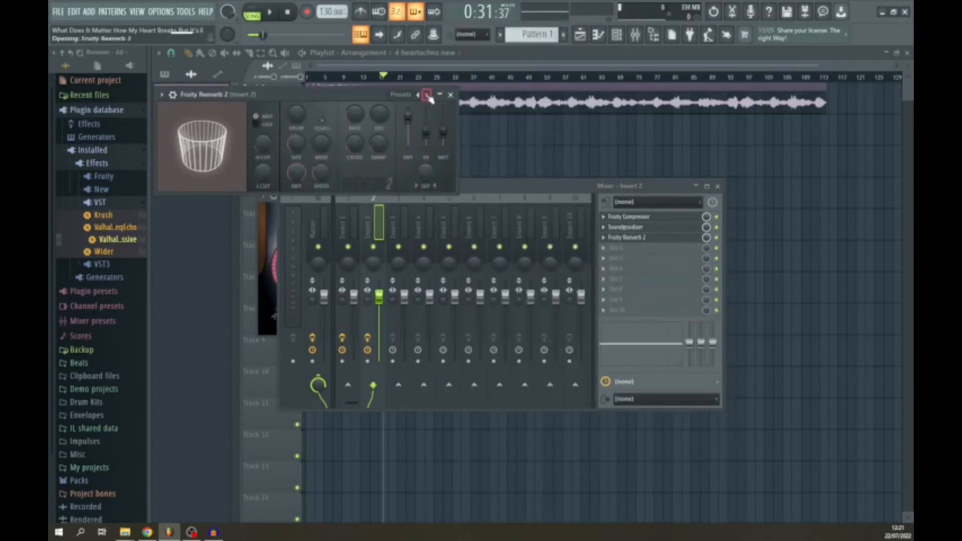
click(427, 96)
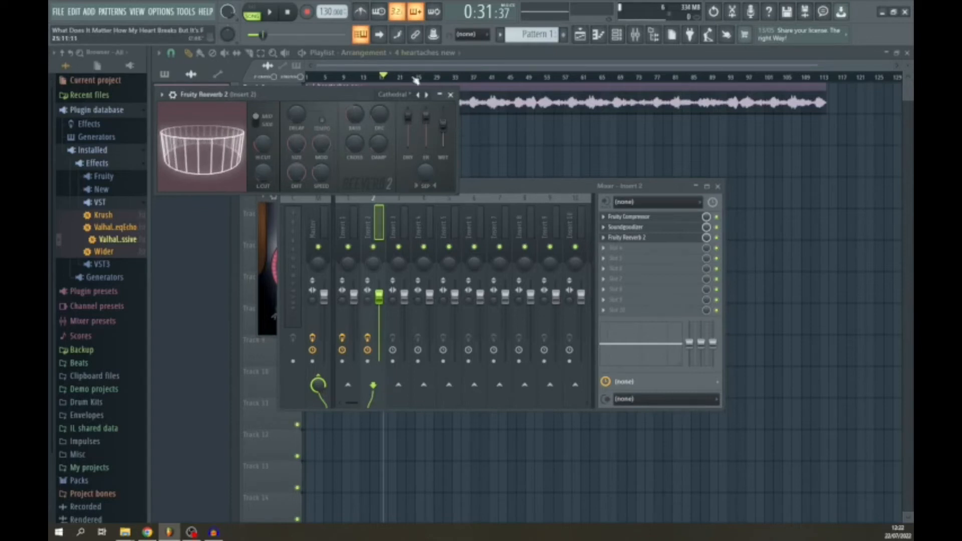
Play the clip repeatedly from 0:31:37 to judge the Cathedral reverb.
click(270, 12)
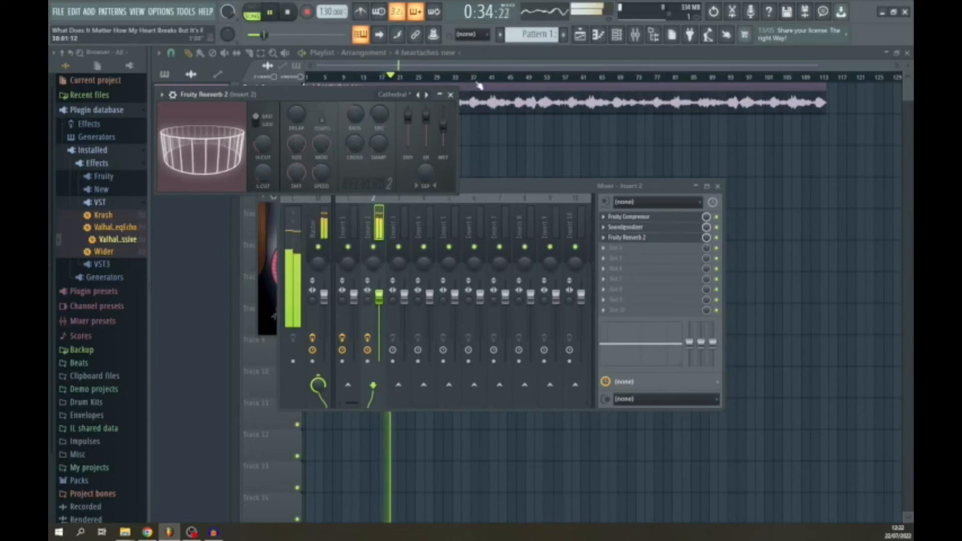
click(304, 13)
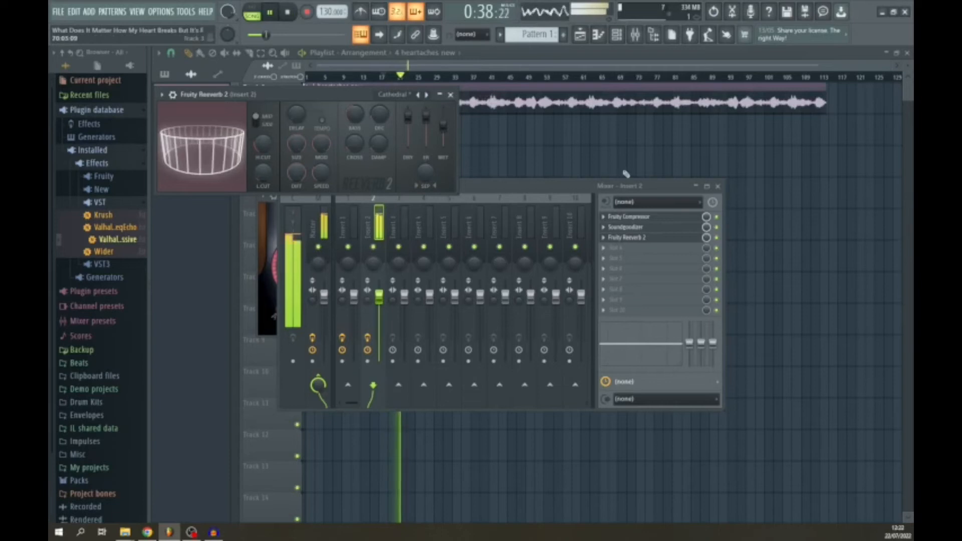
click(289, 17)
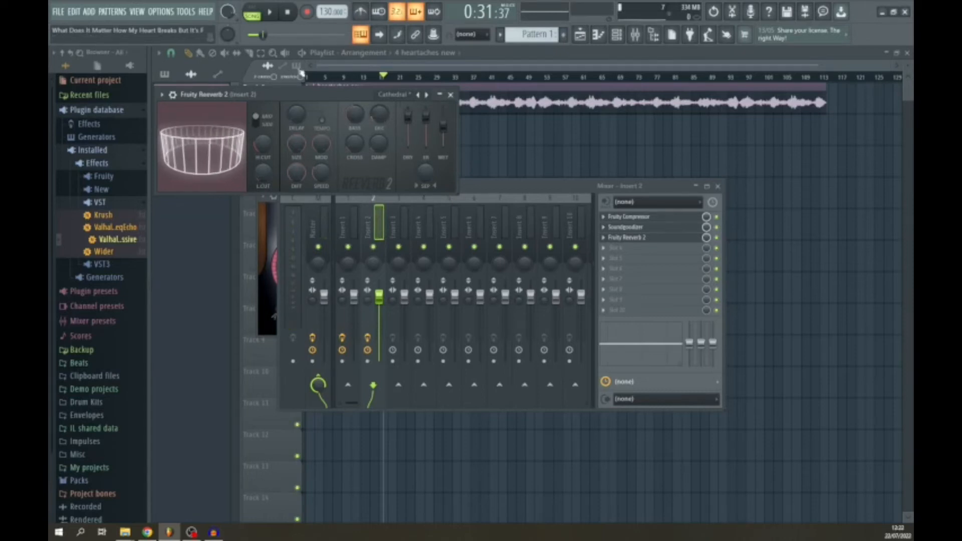
click(272, 13)
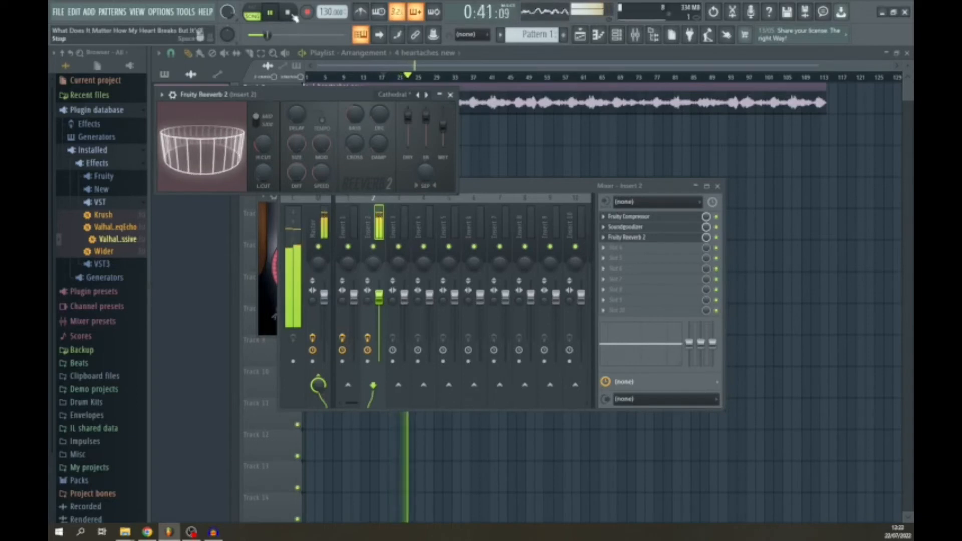
click(290, 13)
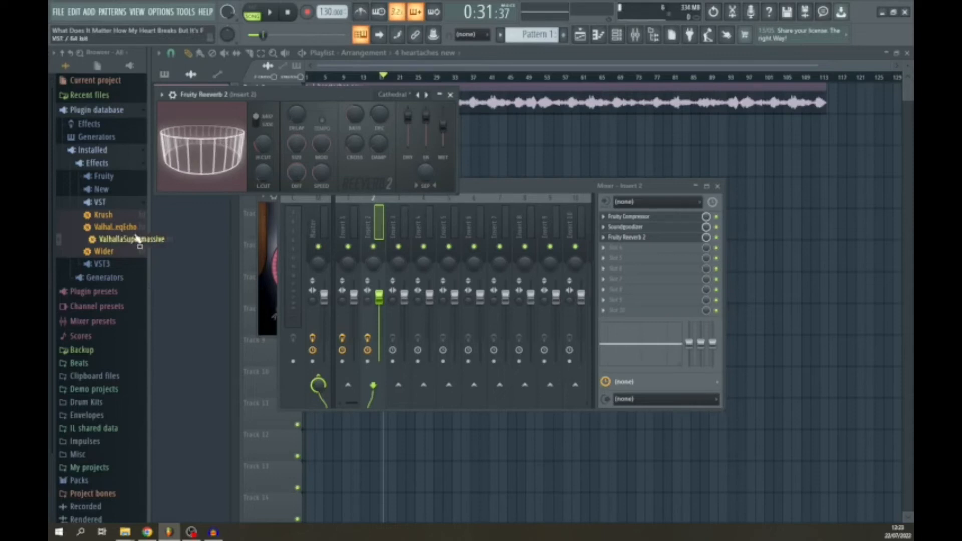
Load ValhallaSupermassive in the fourth effect slot of Insert 2 with the medium reverb preset 80s Mod Room.
drag(129, 243, 635, 249)
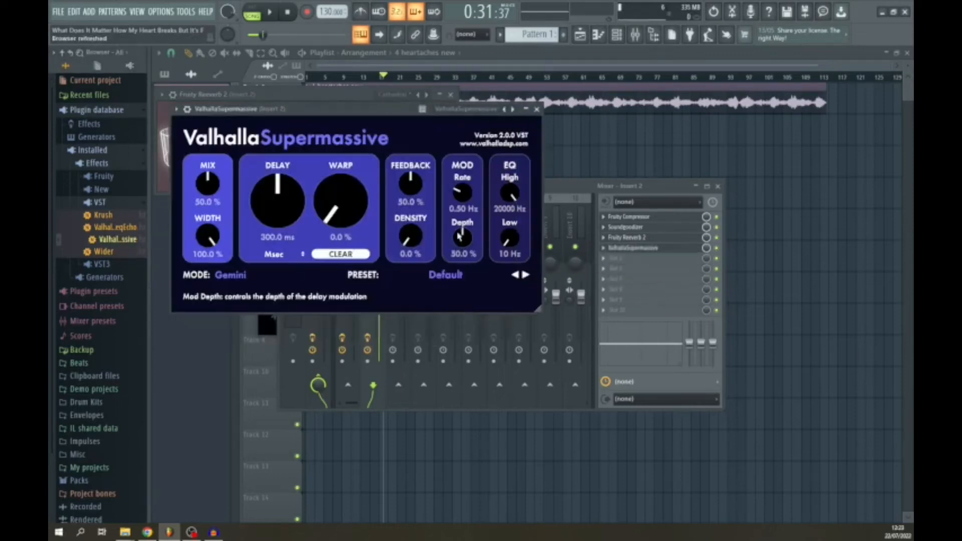
click(471, 278)
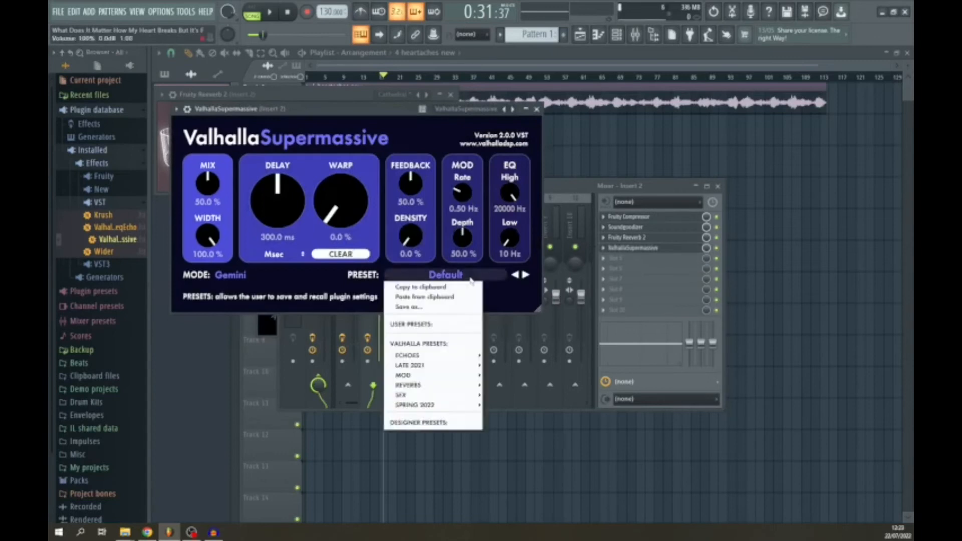
mouse_move(471, 355)
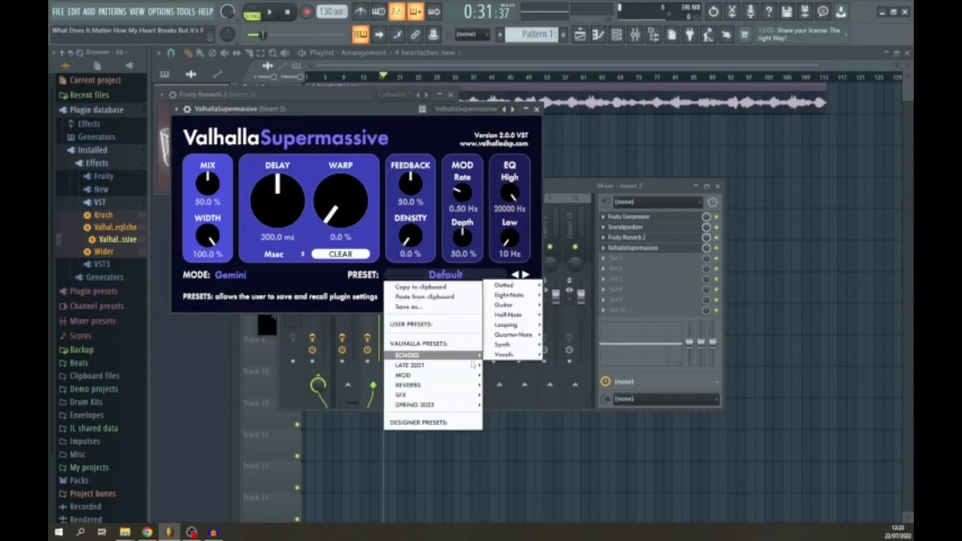
mouse_move(474, 375)
mouse_move(517, 356)
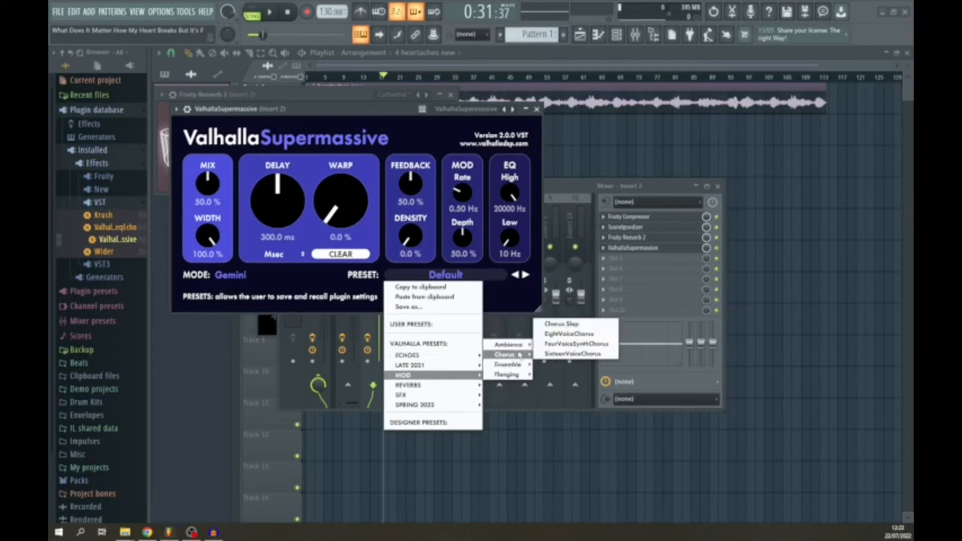
mouse_move(511, 374)
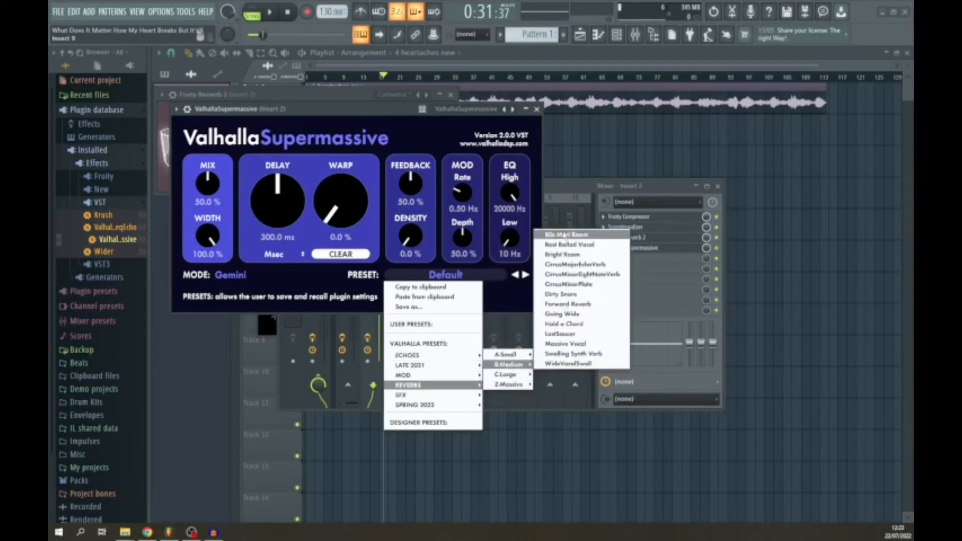
click(565, 234)
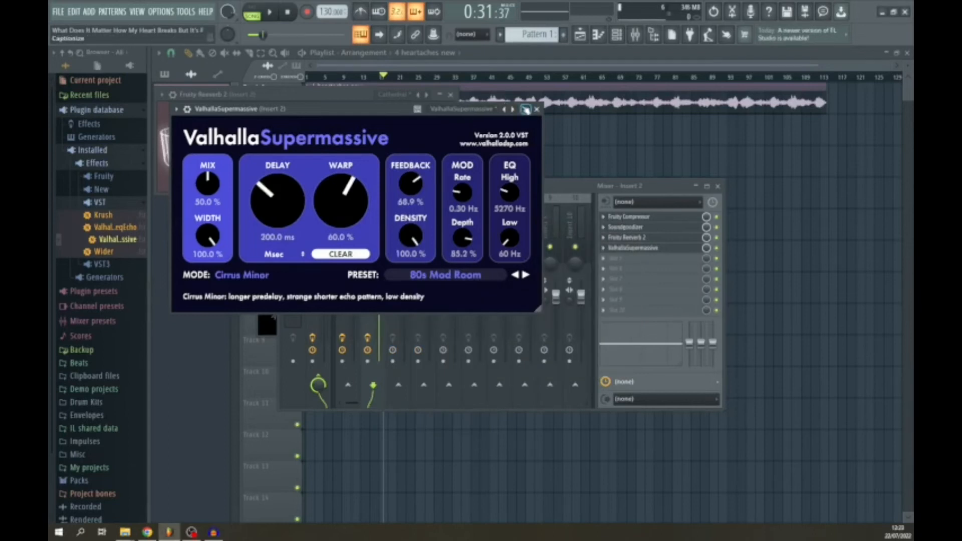
Compare the clip from 0:31:37 with ValhallaSupermassive bypassed and enabled.
click(721, 243)
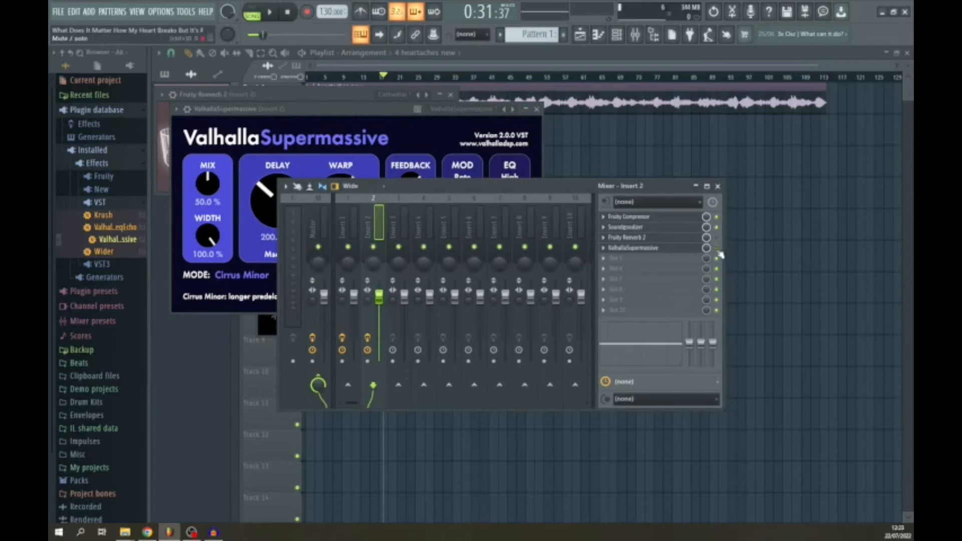
key(space)
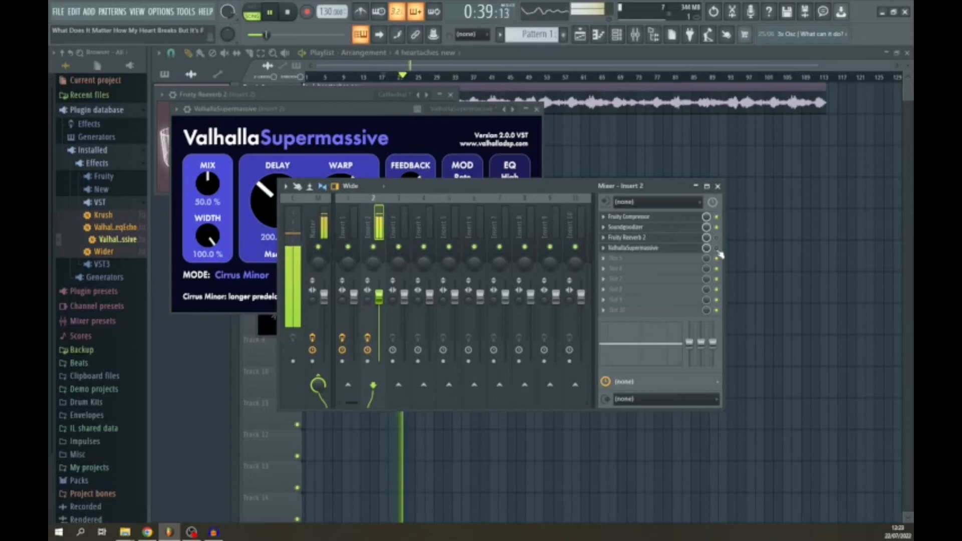
key(space)
key(space)
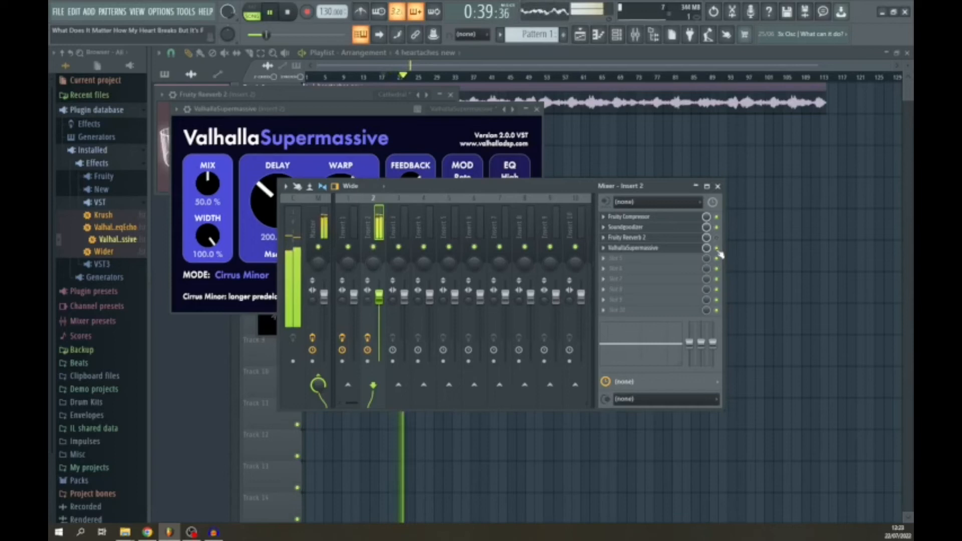
key(space)
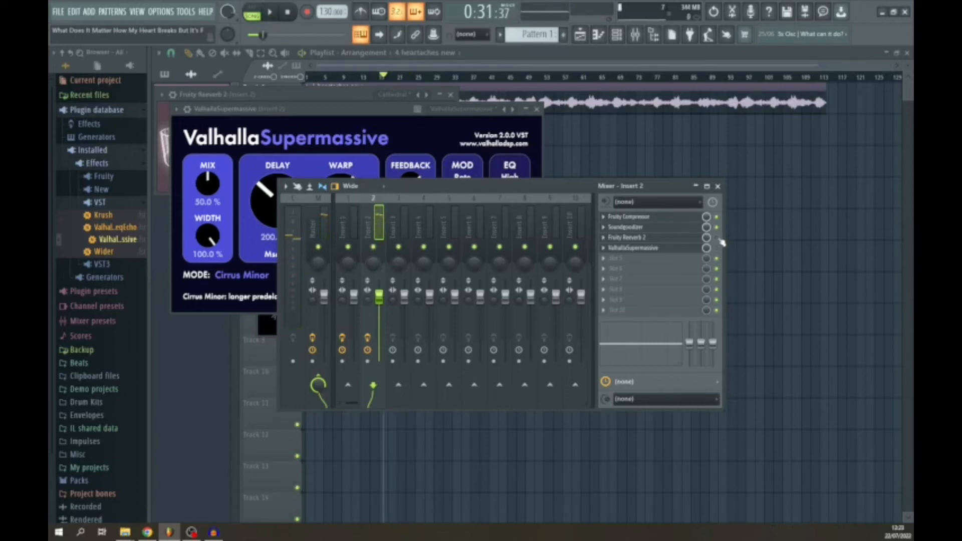
Audition the clip from 0:31:37 and review the Fruity Reeverb 2 and ValhallaSupermassive effects on Insert 2.
key(space)
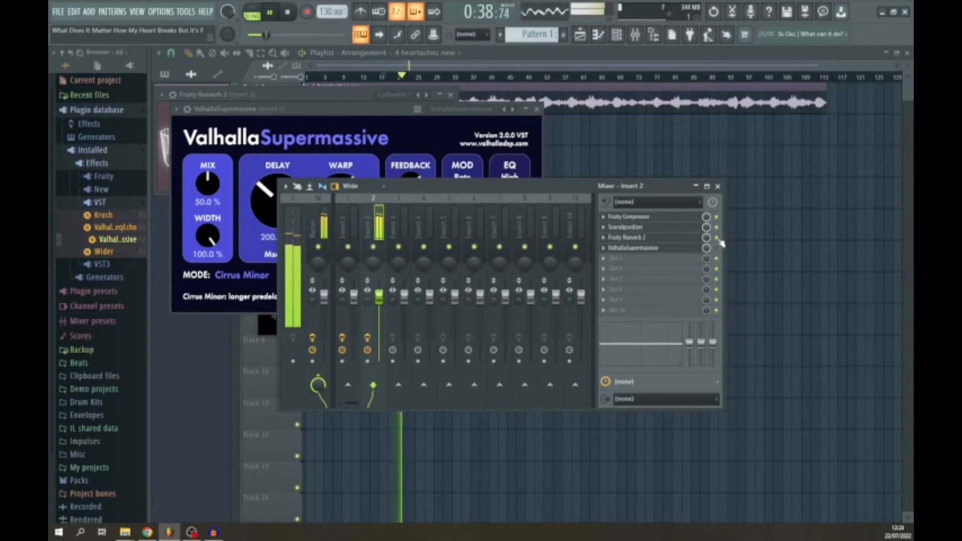
key(space)
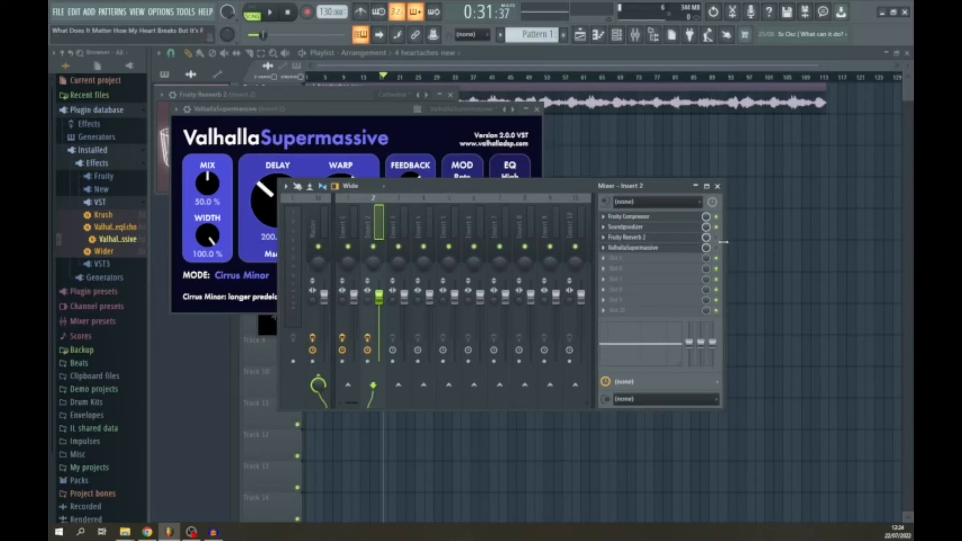
click(633, 238)
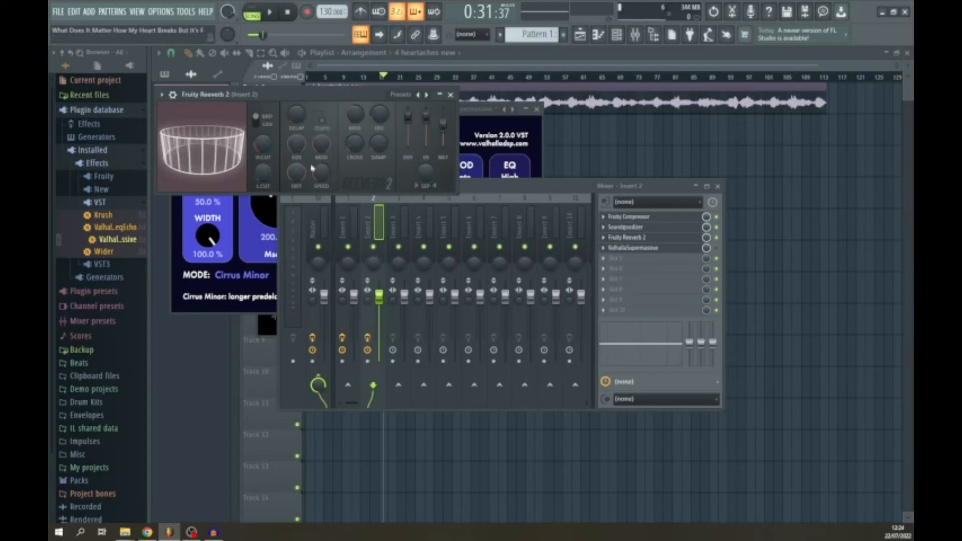
click(644, 249)
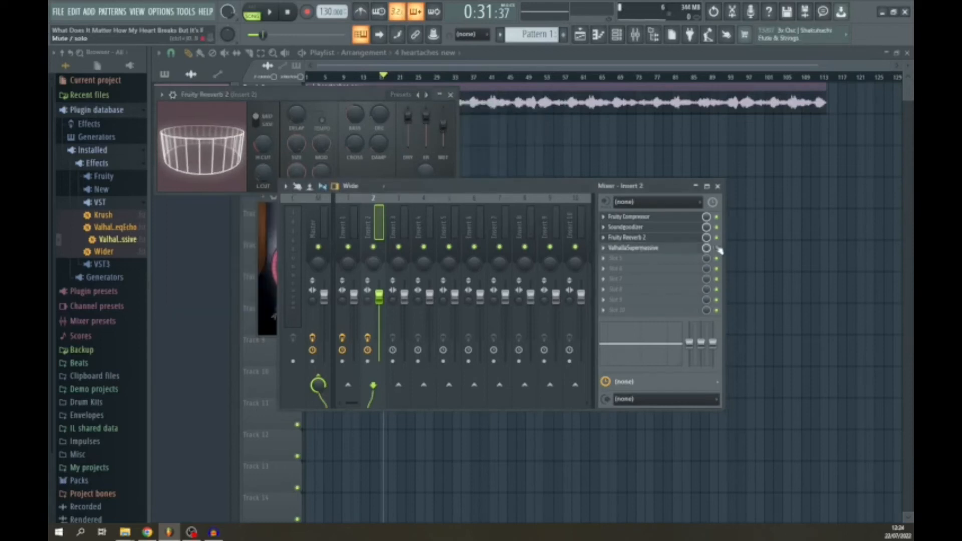
key(space)
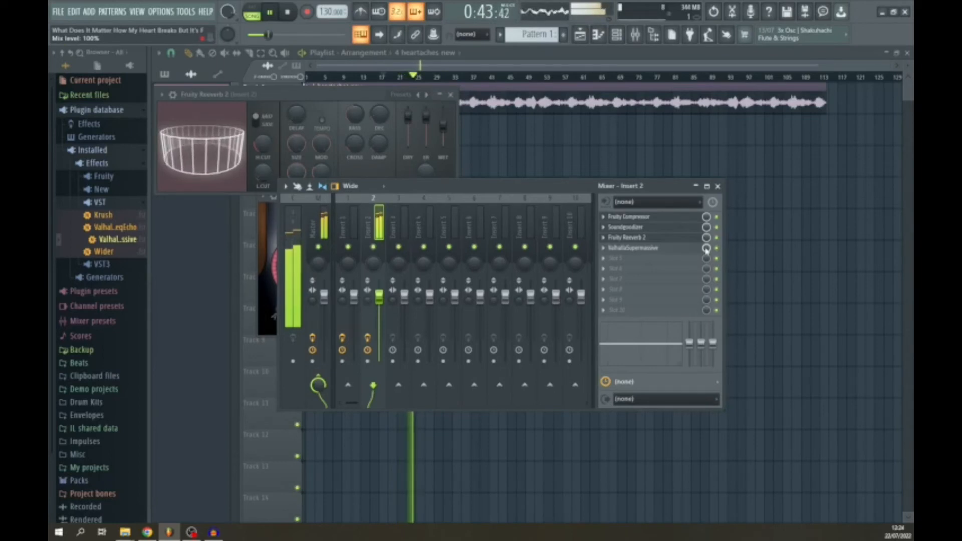
click(294, 18)
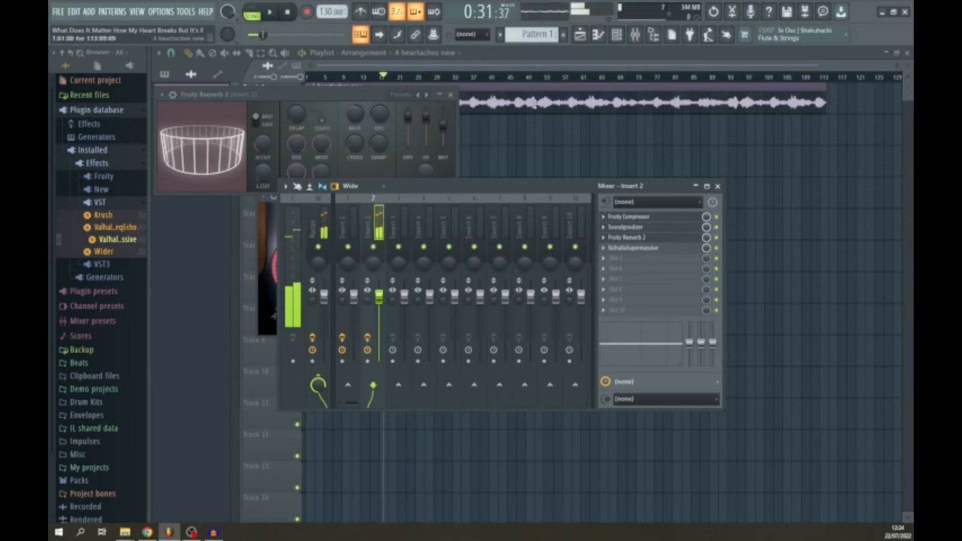
Load Fruity Delay Bank in the fifth effect slot of Insert 2 and audition it on the clip from 0:31:37.
click(625, 265)
mouse_move(621, 270)
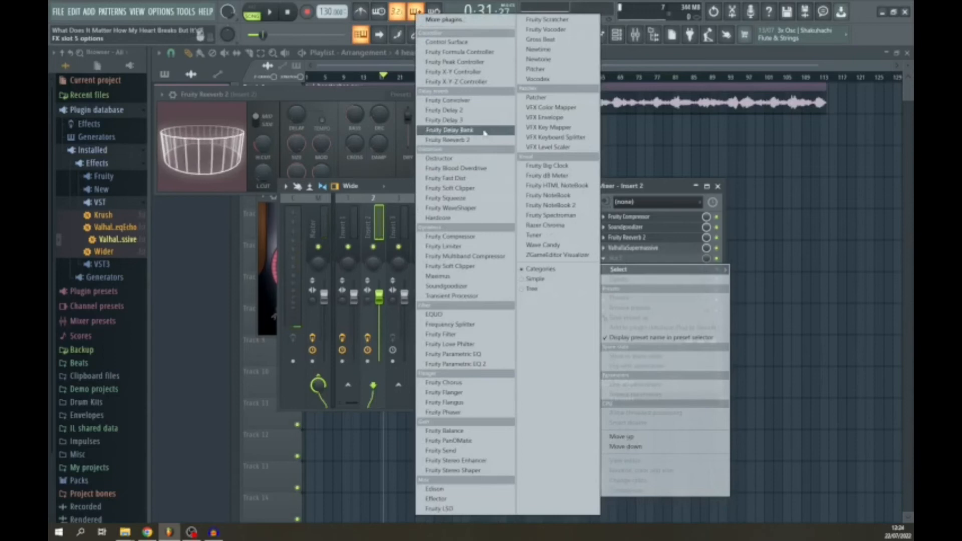
click(485, 131)
drag(376, 125, 469, 164)
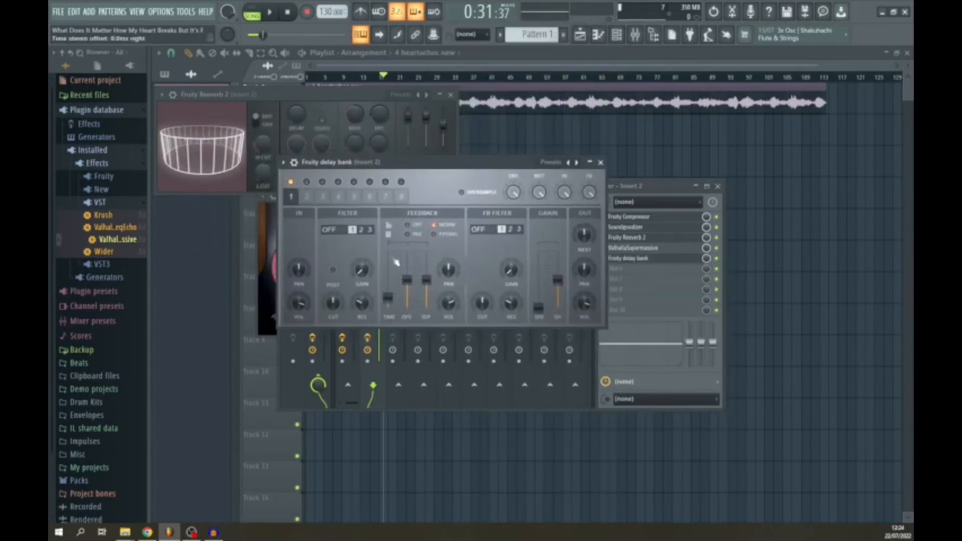
click(271, 13)
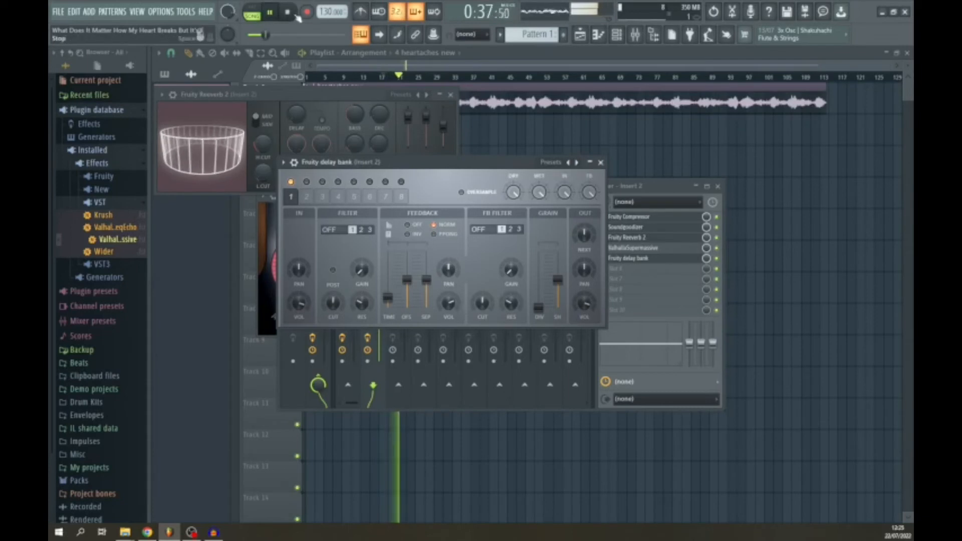
click(297, 16)
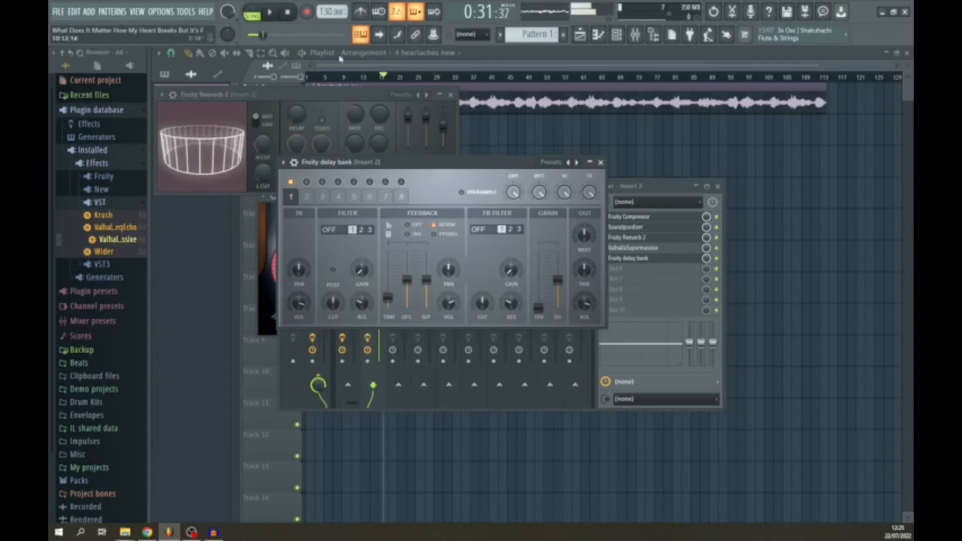
Return playback to the start and apply the 3 echoes preset to Fruity Delay Bank.
click(292, 13)
click(649, 262)
click(649, 262)
click(557, 163)
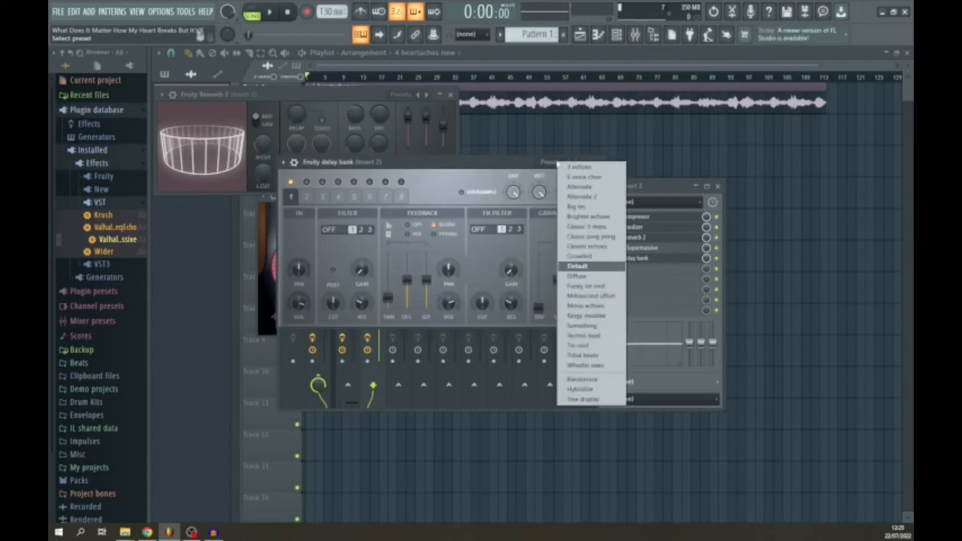
click(584, 169)
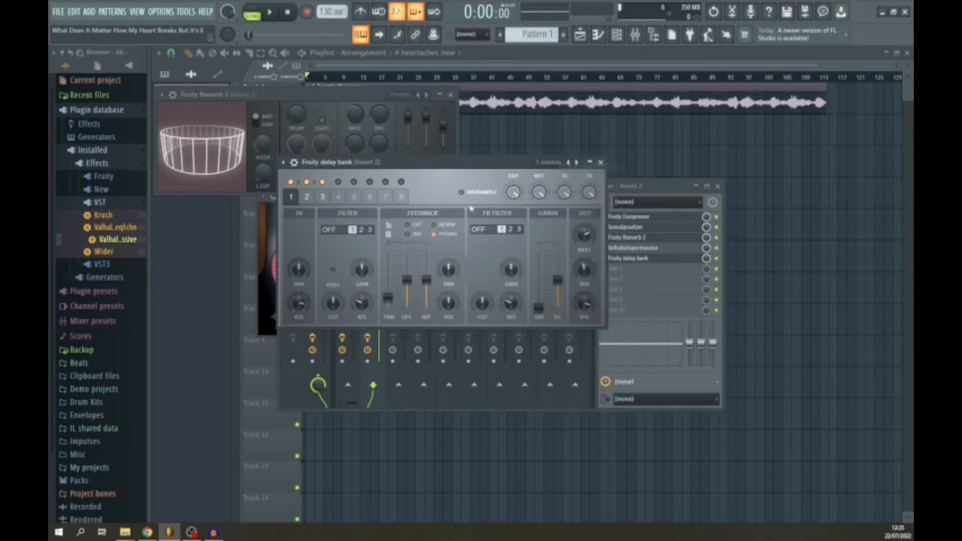
Play the clip from the start twice to judge the 3 echoes delay.
key(space)
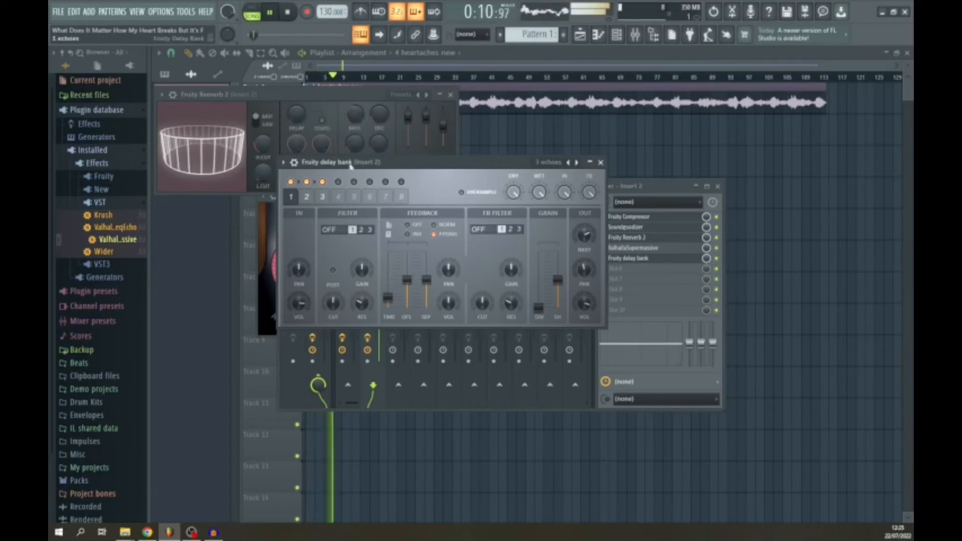
click(288, 13)
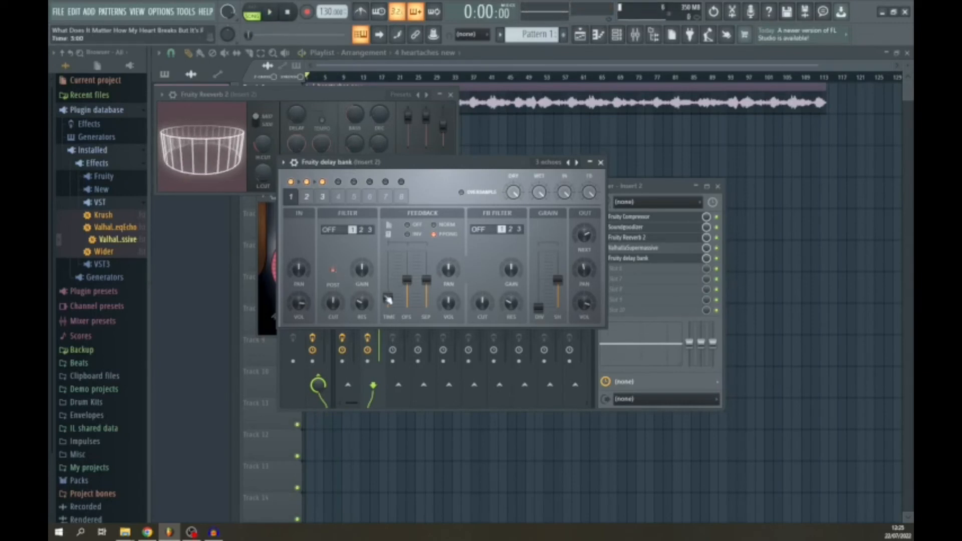
key(space)
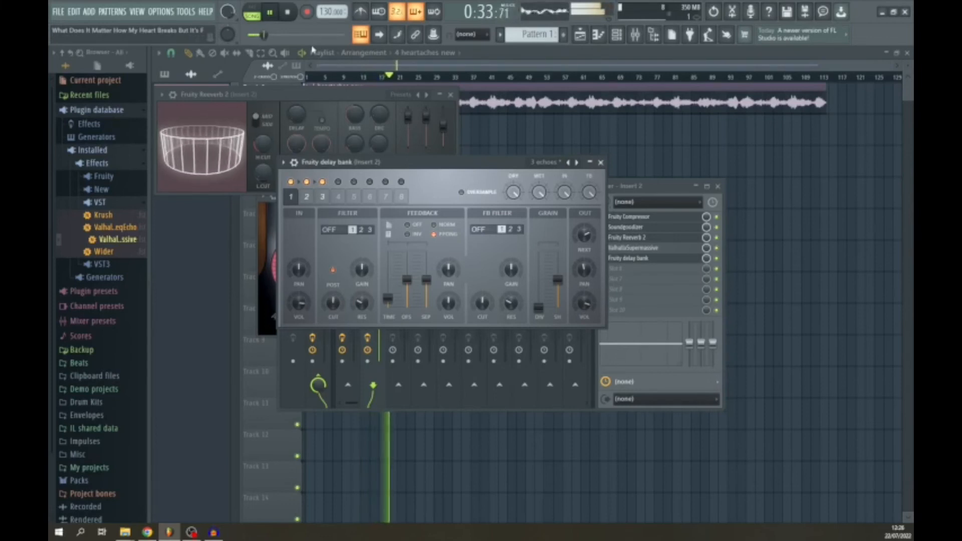
click(288, 13)
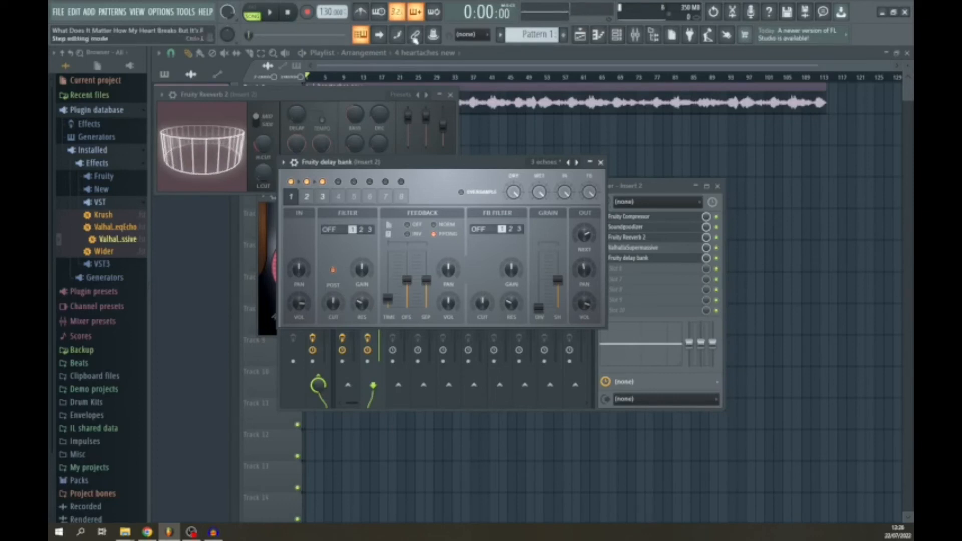
Compare the 4 heartaches new clip routed to mixer track 1 with the processed sound on track 2, ending on track 2.
double_click(515, 103)
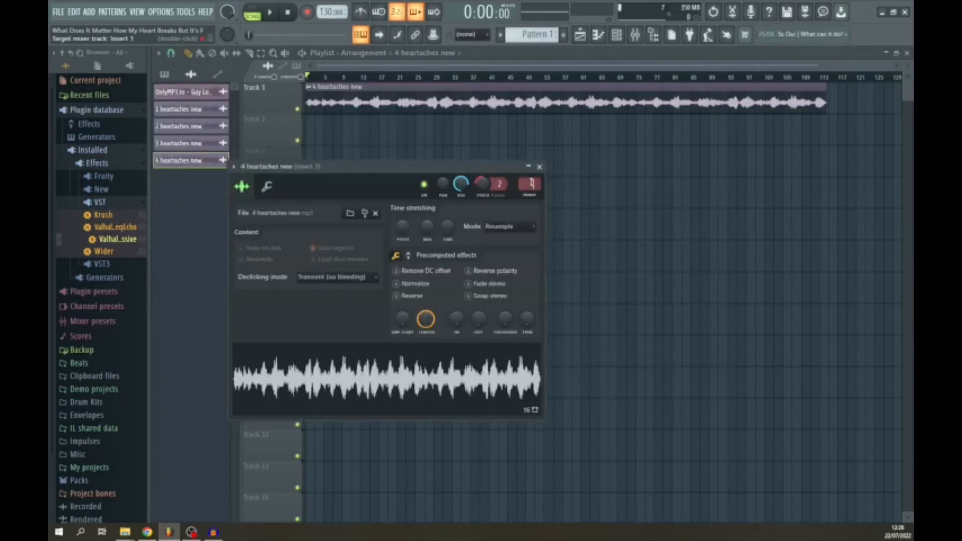
key(space)
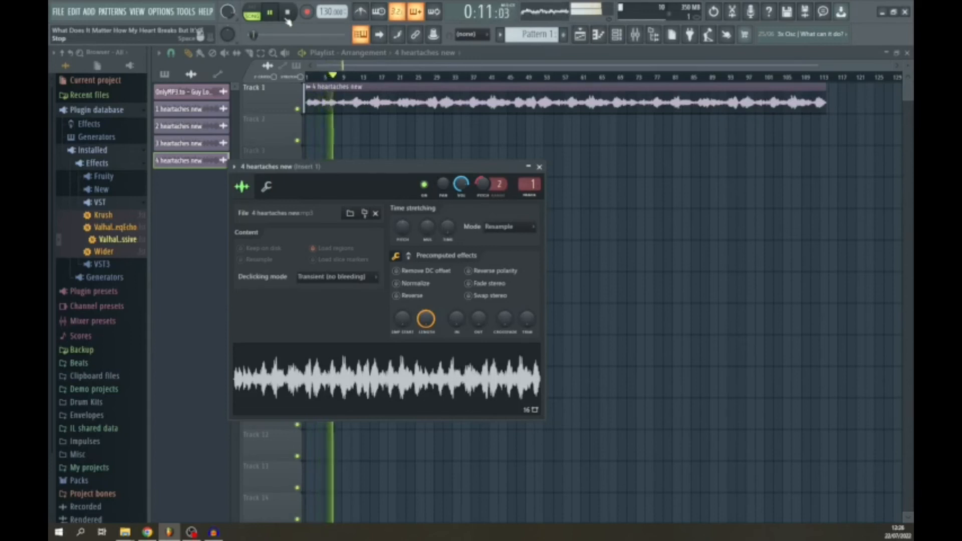
scroll(534, 186, up, 1)
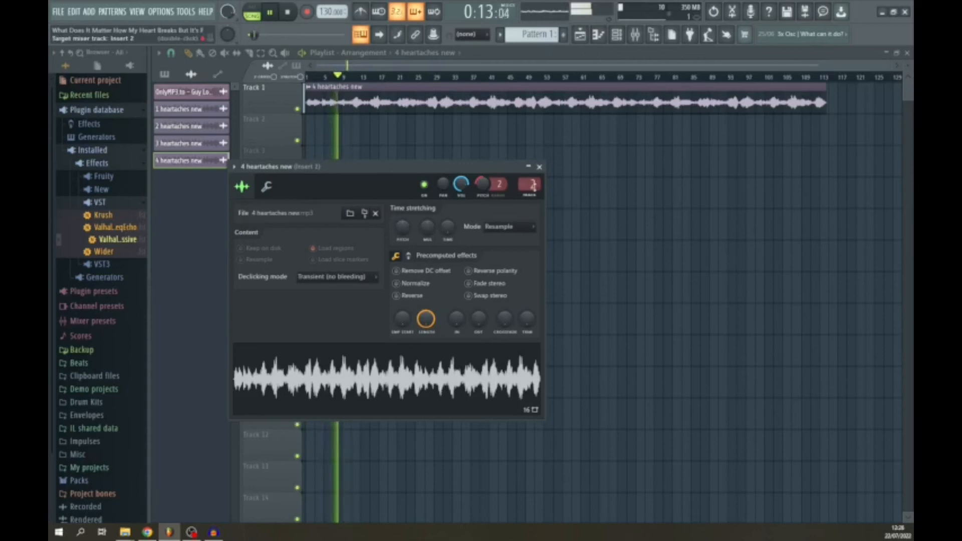
key(space)
key(space)
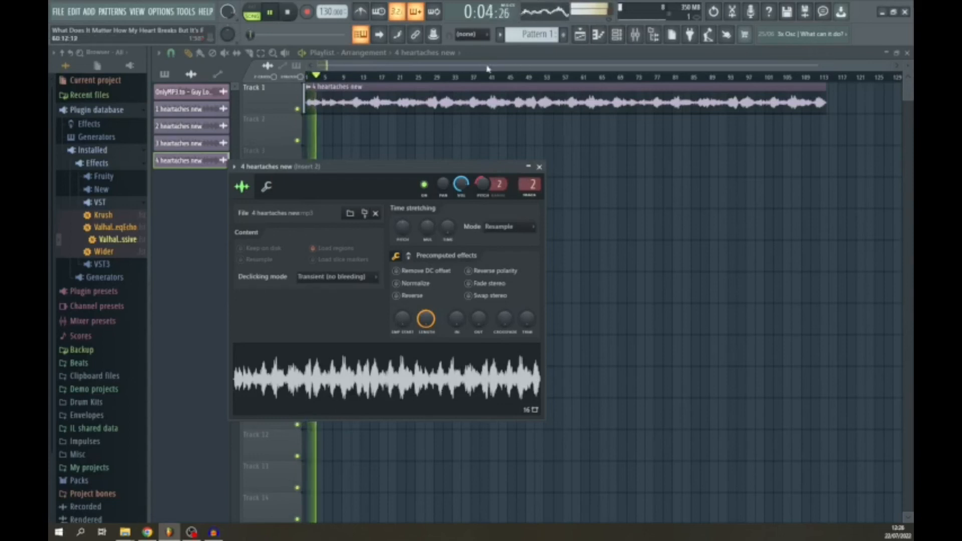
Stop playback and load Fruity Parametric EQ 2 in the sixth effect slot of Insert 2.
click(637, 38)
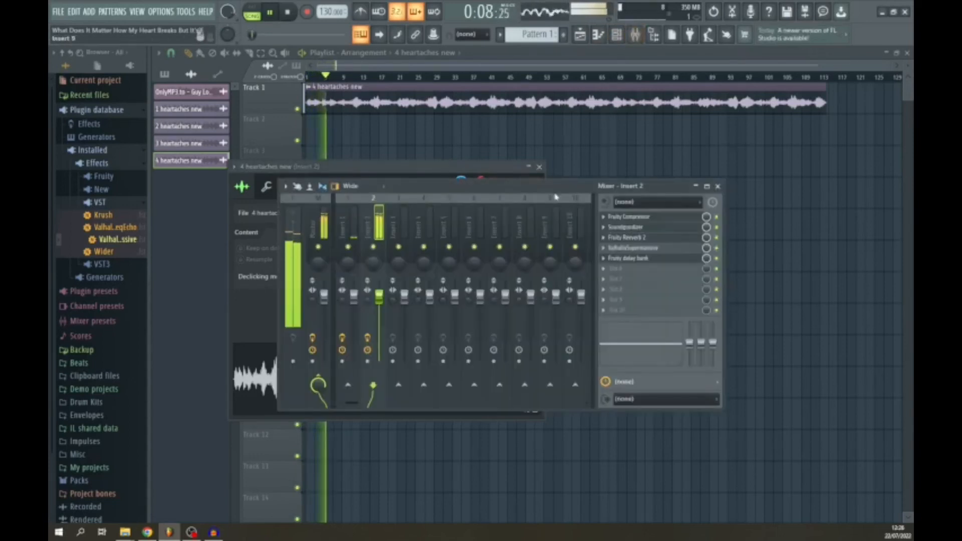
key(space)
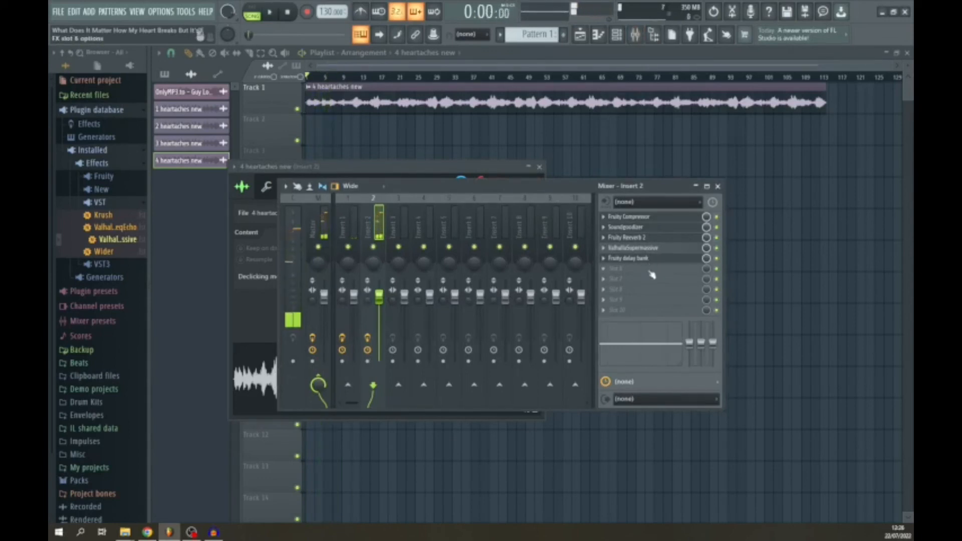
click(643, 273)
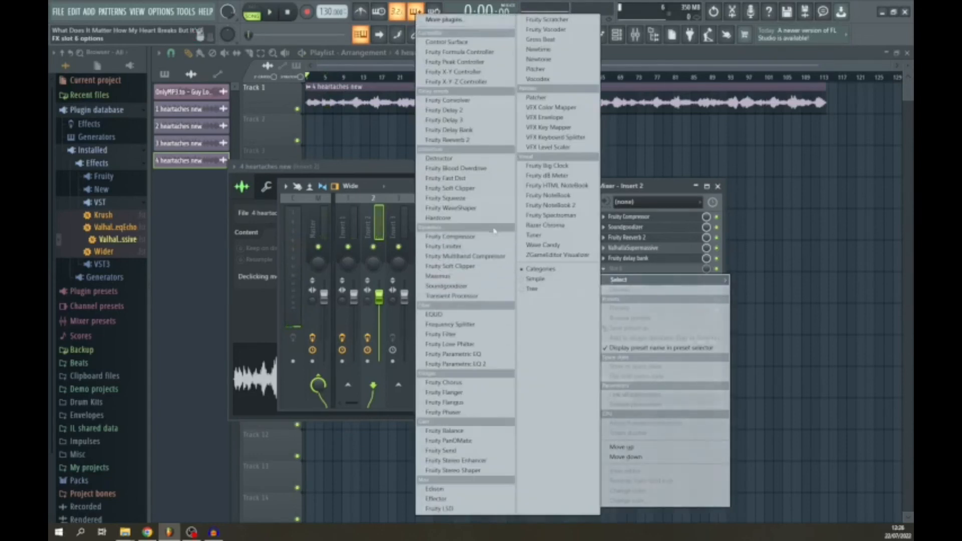
click(484, 365)
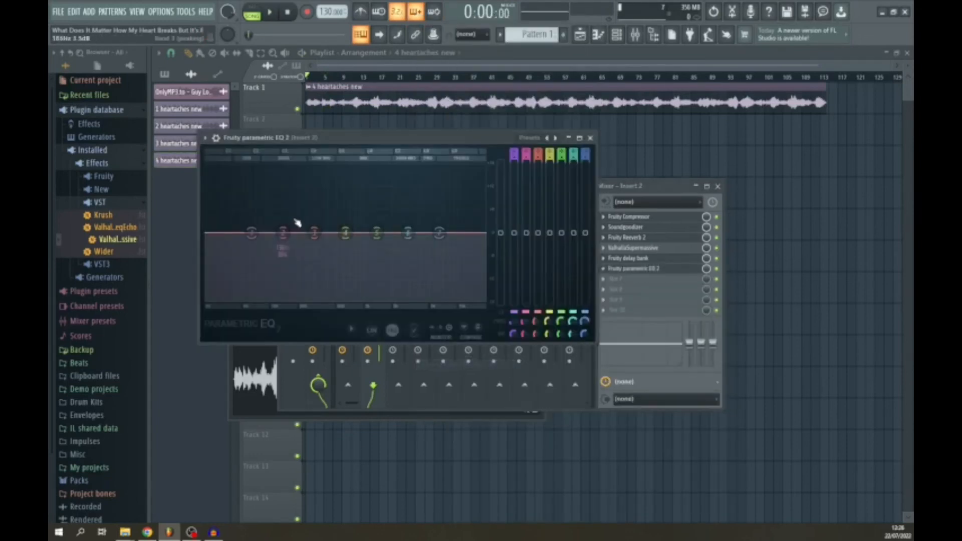
While the clip plays, lower EQ band 1 to about -12.7 dB at 111 Hz and roll off the highs with bands 5, 6 and 7.
key(space)
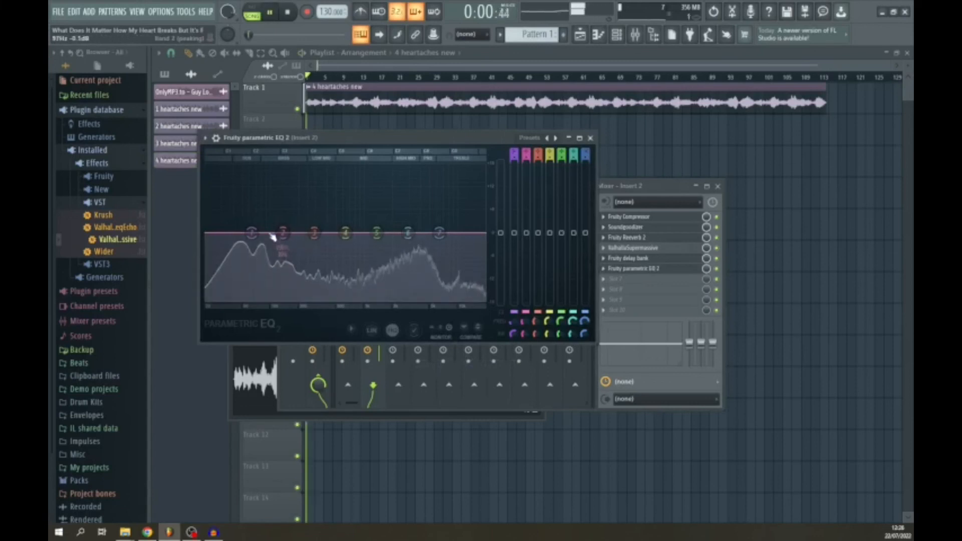
drag(251, 233, 275, 281)
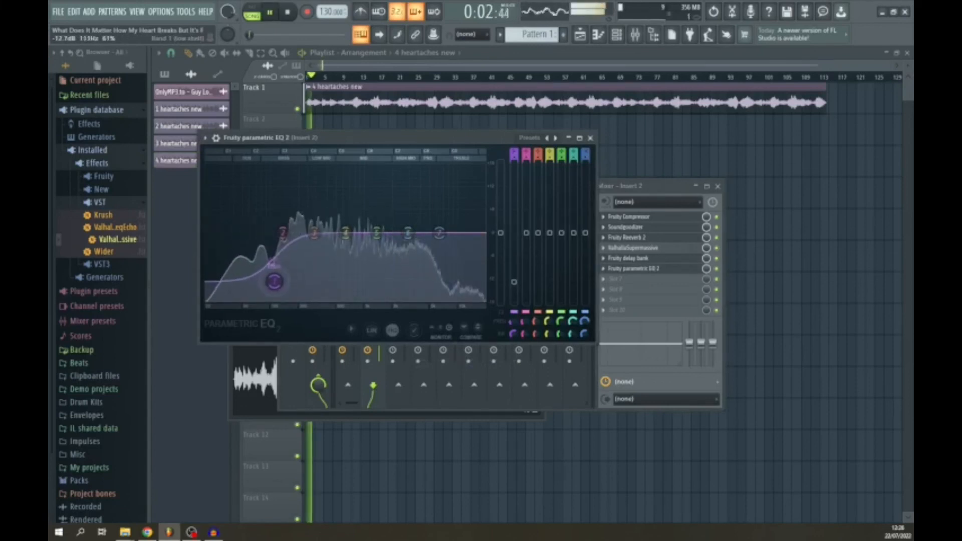
drag(408, 233, 431, 265)
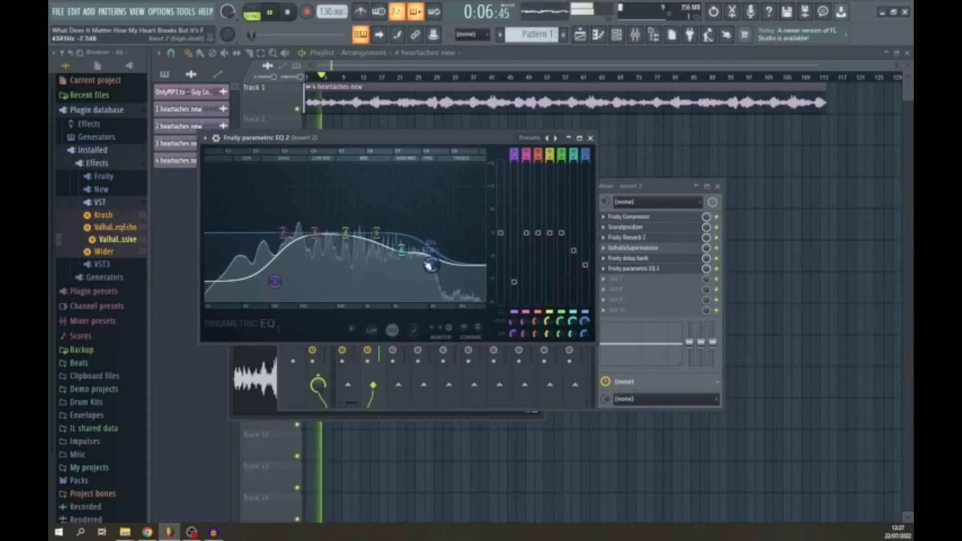
drag(377, 233, 435, 295)
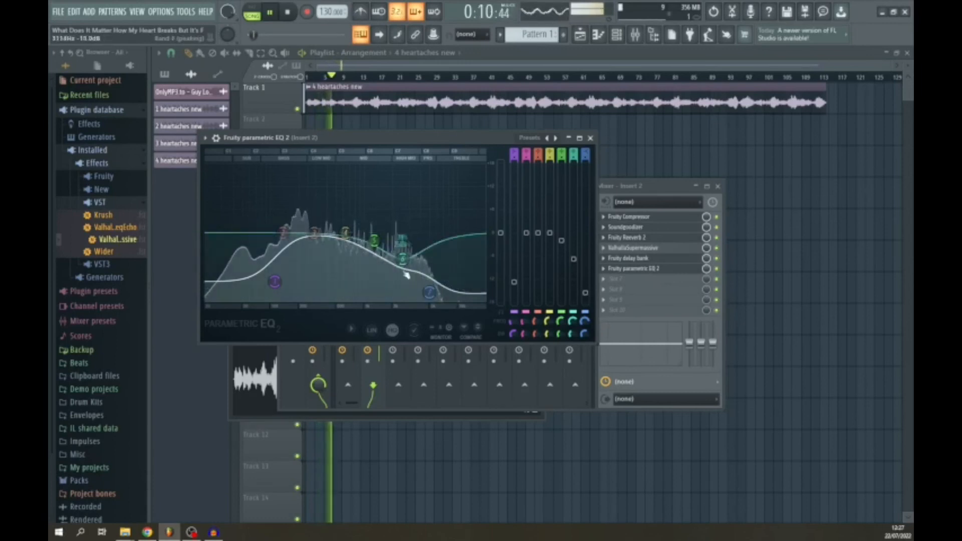
Lower EQ bands 2 and 3, deepen the cuts on bands 1 and 7, and raise band 4 slightly.
drag(282, 232, 272, 283)
drag(314, 233, 315, 240)
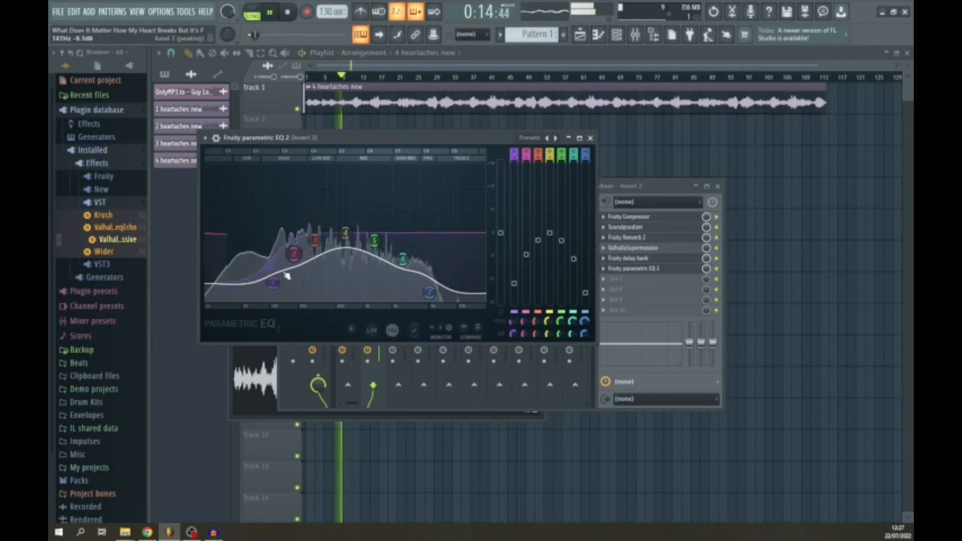
drag(272, 283, 272, 295)
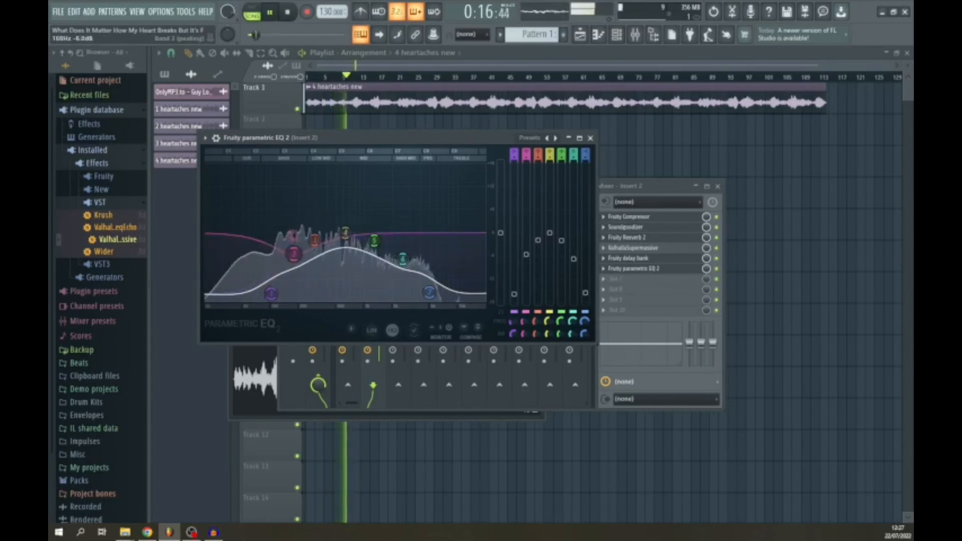
drag(345, 234, 348, 222)
drag(429, 293, 430, 299)
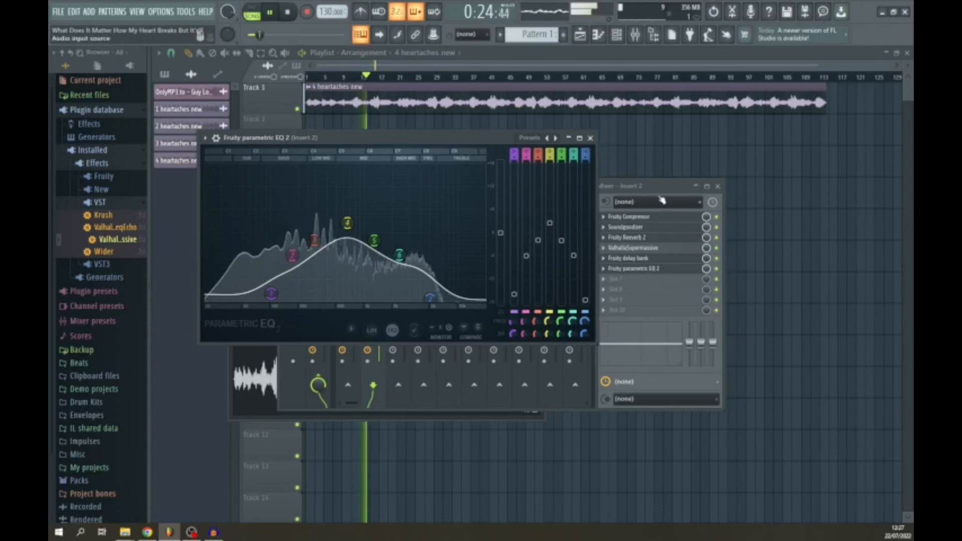
Replay the clip from the start and reduce the mix levels of ValhallaSupermassive and Fruity Reeverb 2 on Insert 2.
click(625, 185)
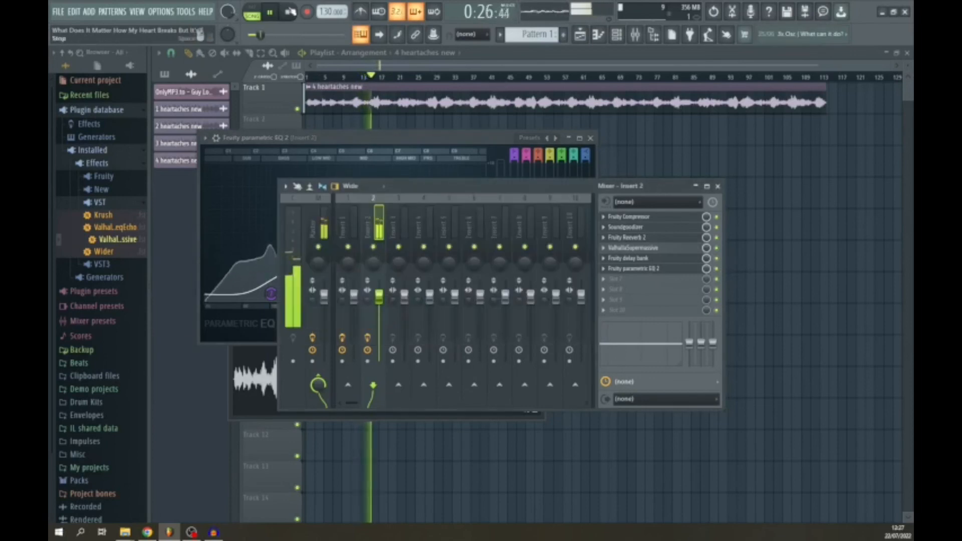
key(space)
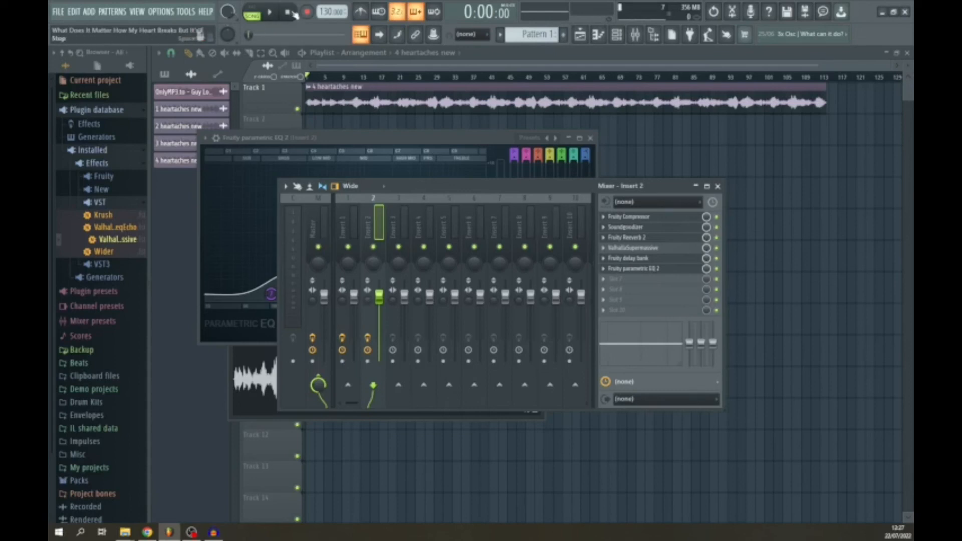
key(space)
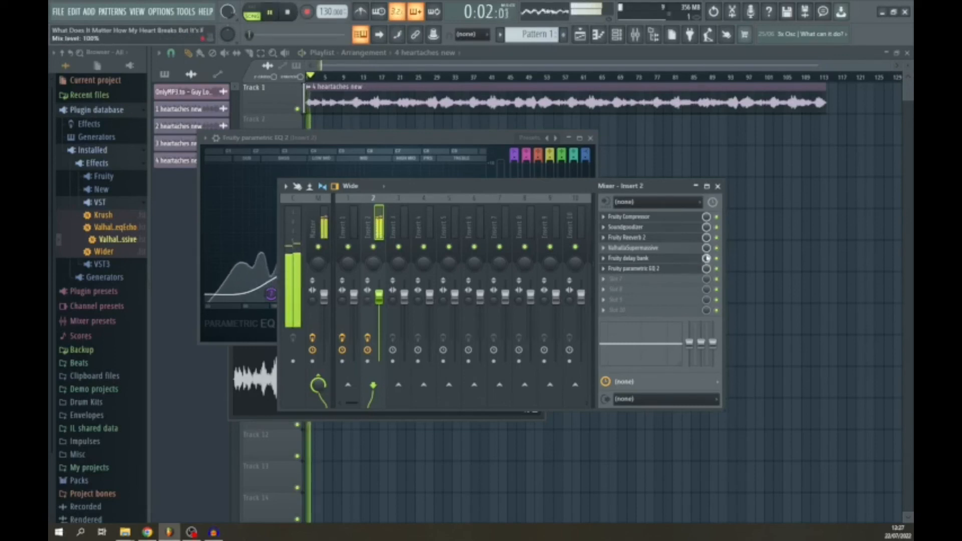
mouse_move(707, 249)
mouse_down()
mouse_move(707, 267)
mouse_move(707, 240)
mouse_up()
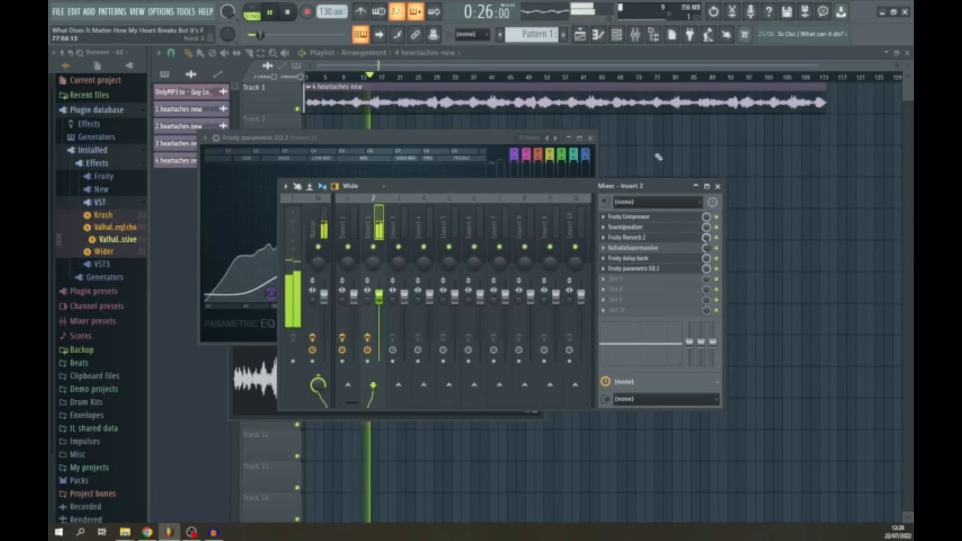
Stop playback, route the 4 heartaches new clip to mixer track 1, and play it from the start to hear it without effects.
click(289, 13)
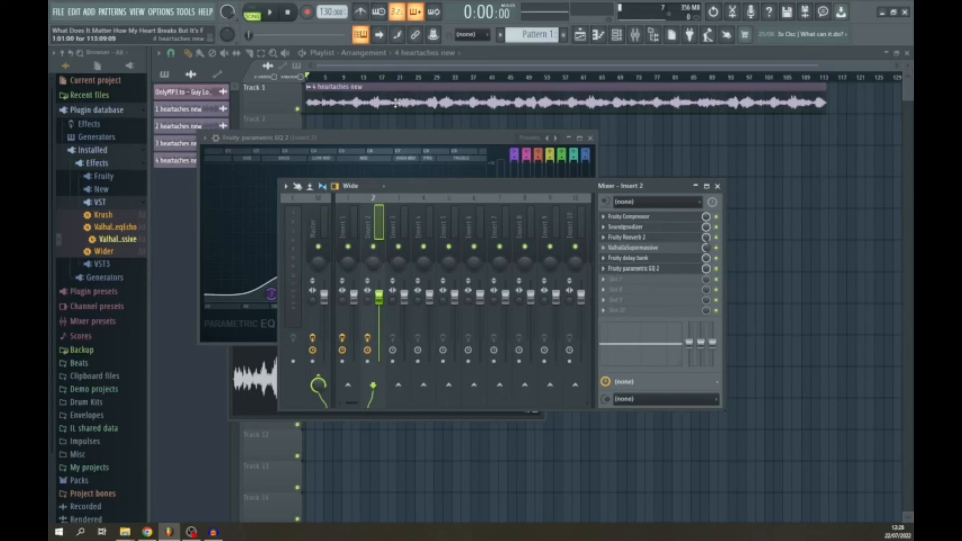
double_click(396, 103)
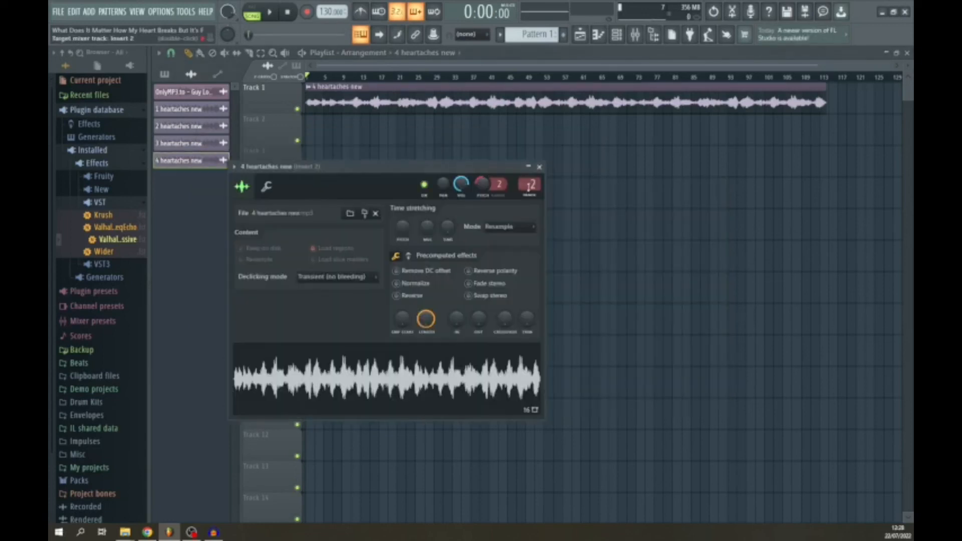
key(space)
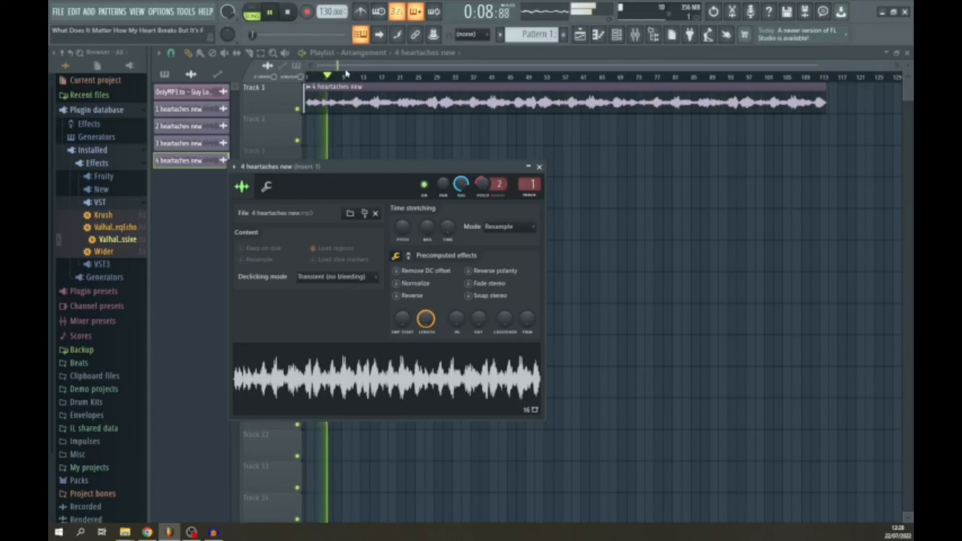
click(287, 14)
Route the 4 heartaches new clip back to mixer track 2 and play it from the start to hear the processed sound.
drag(530, 190, 529, 187)
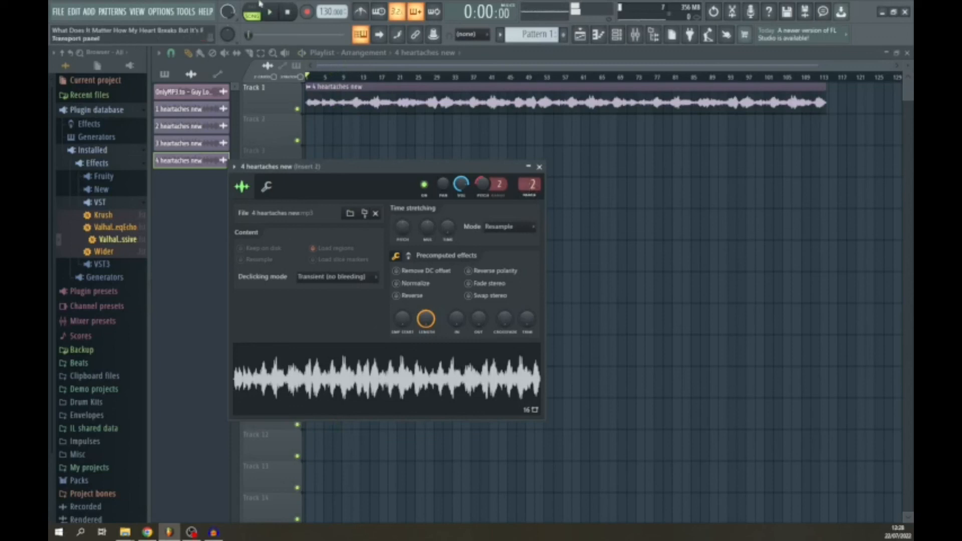
click(271, 13)
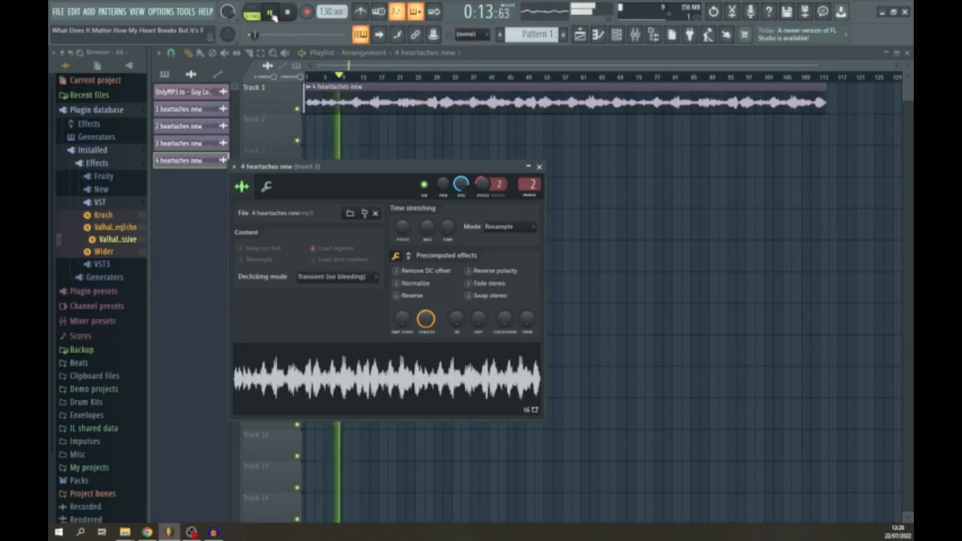
click(285, 13)
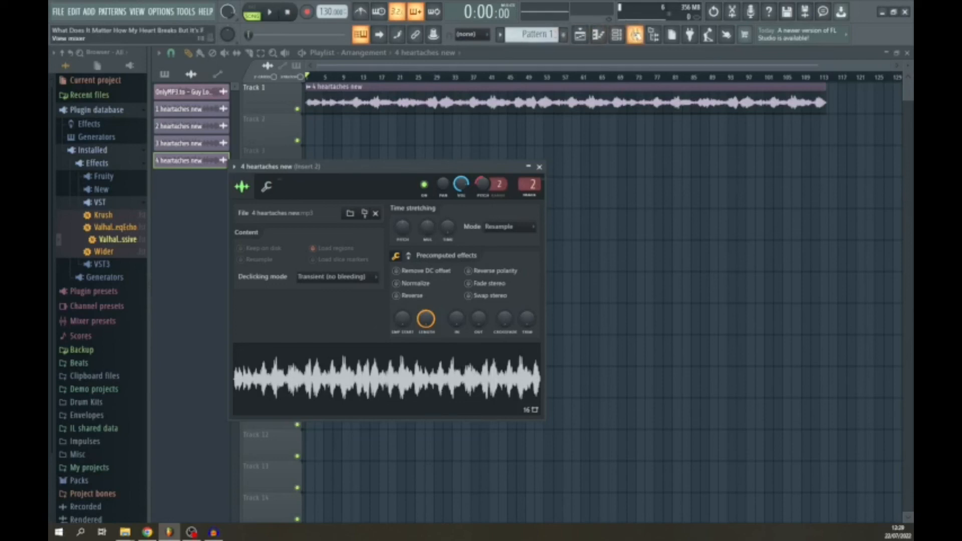
Show the mixer with the Insert 2 effect chain and switch to Audacity.
click(635, 34)
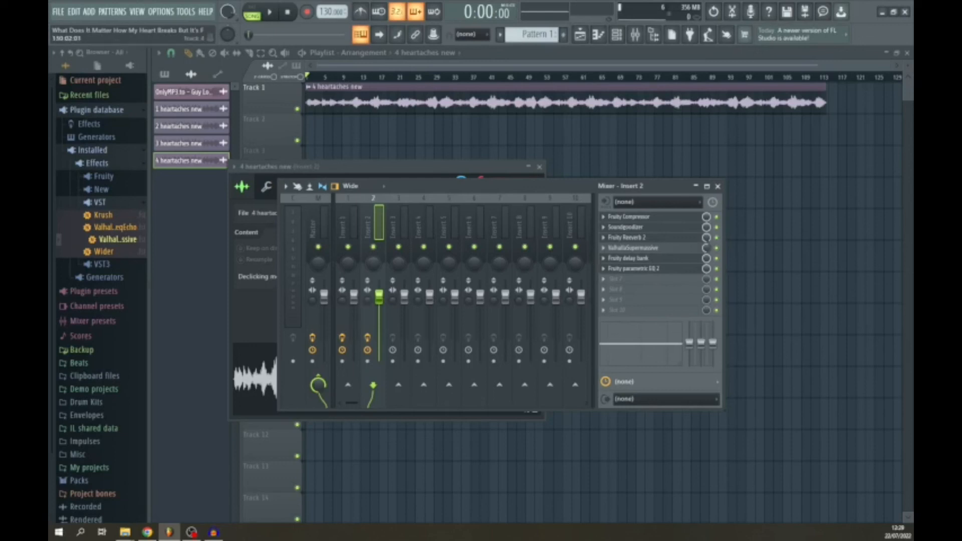
key(alt+Tab)
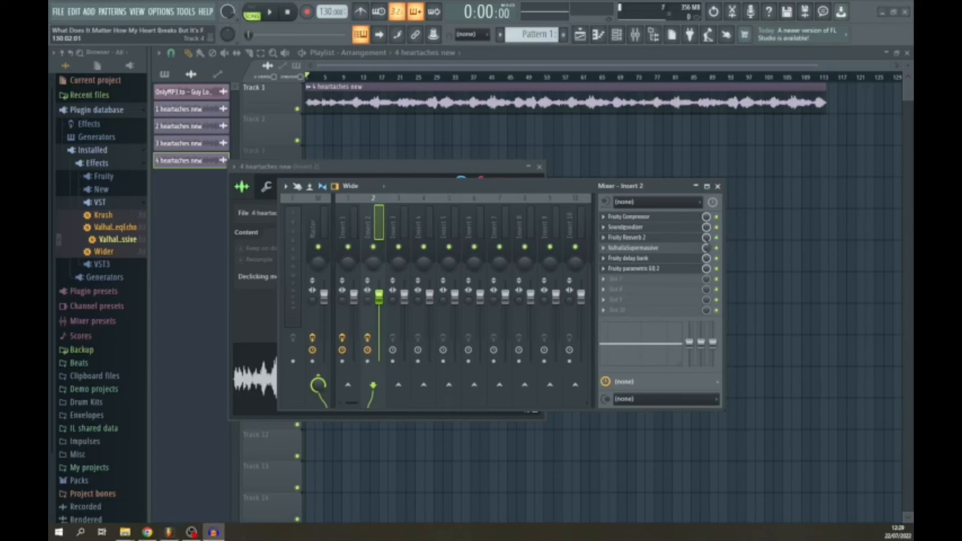